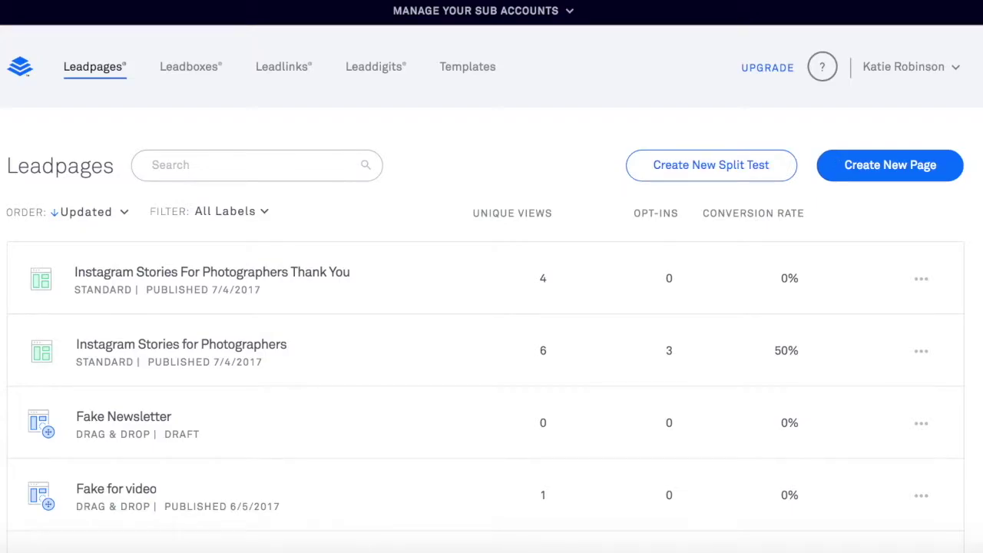
# Step: Look over the existing pages in the Leadpages list and start creating a new page
pyautogui.scroll(-20, 491, 277)
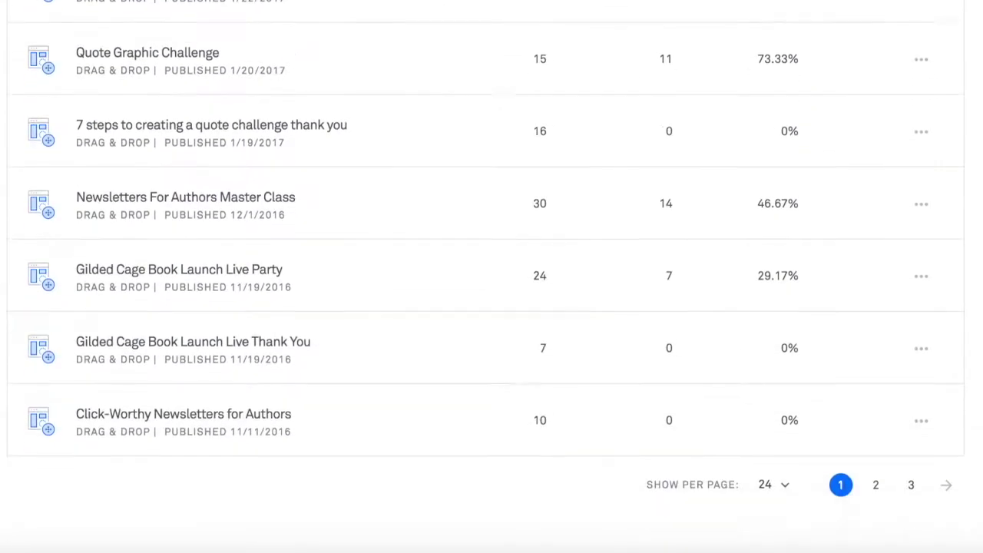
pyautogui.scroll(20, 492, 276)
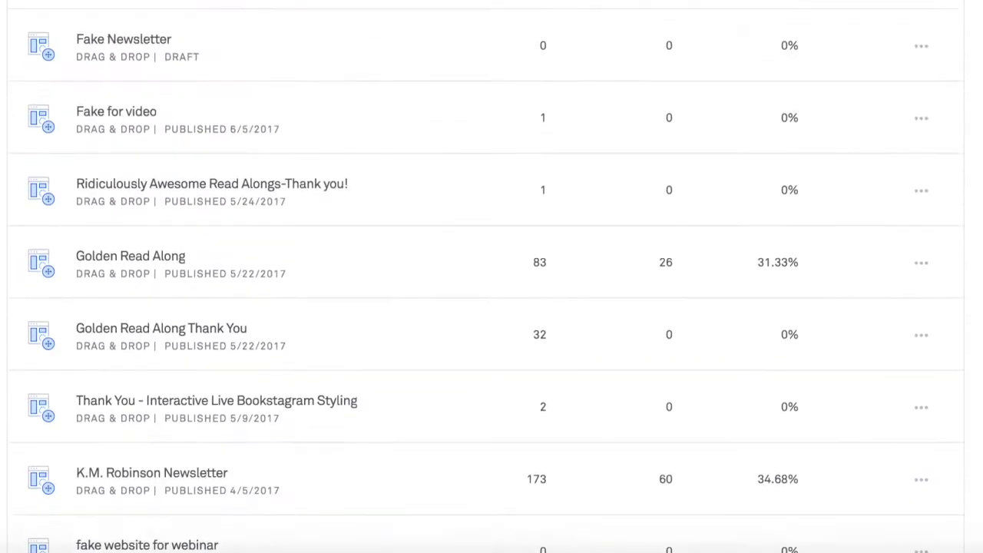
pyautogui.scroll(1, 491, 276)
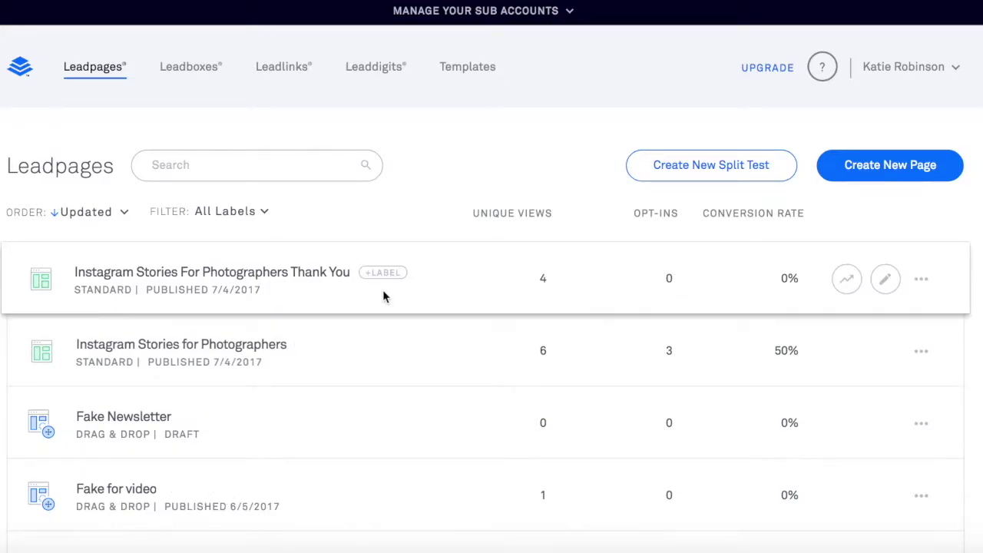
pyautogui.click(914, 177)
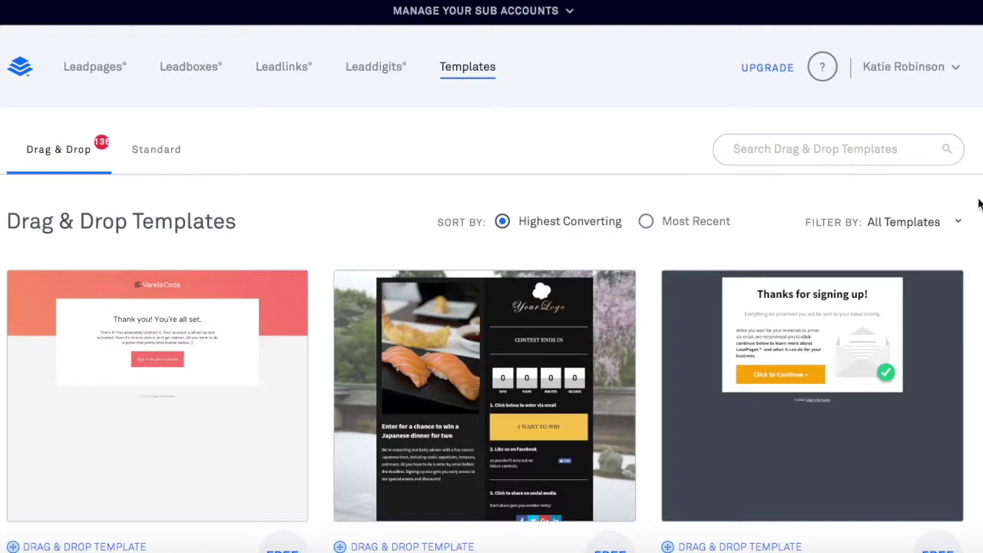
# Step: Browse the first page of drag-and-drop templates sorted by highest converting
pyautogui.scroll(-6, 491, 308)
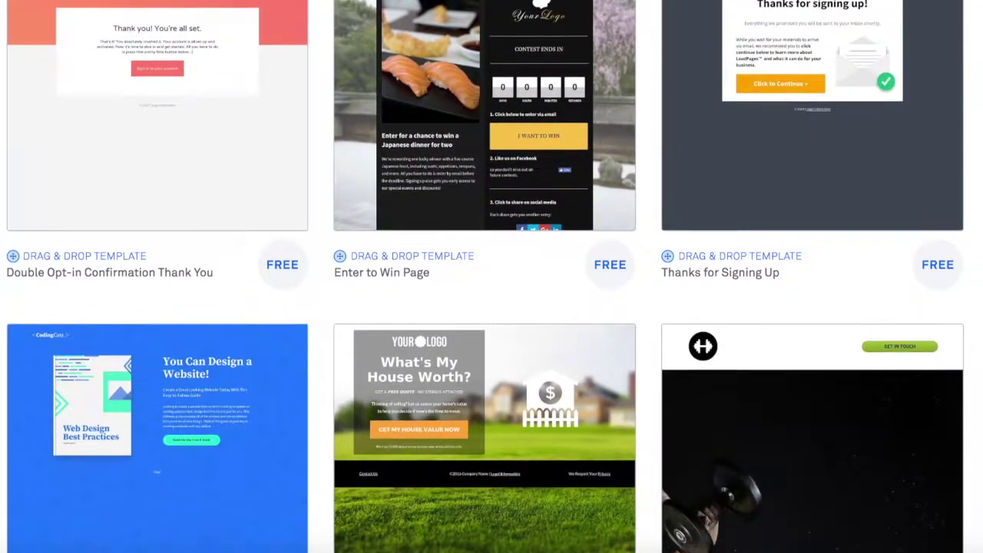
pyautogui.scroll(-5, 491, 276)
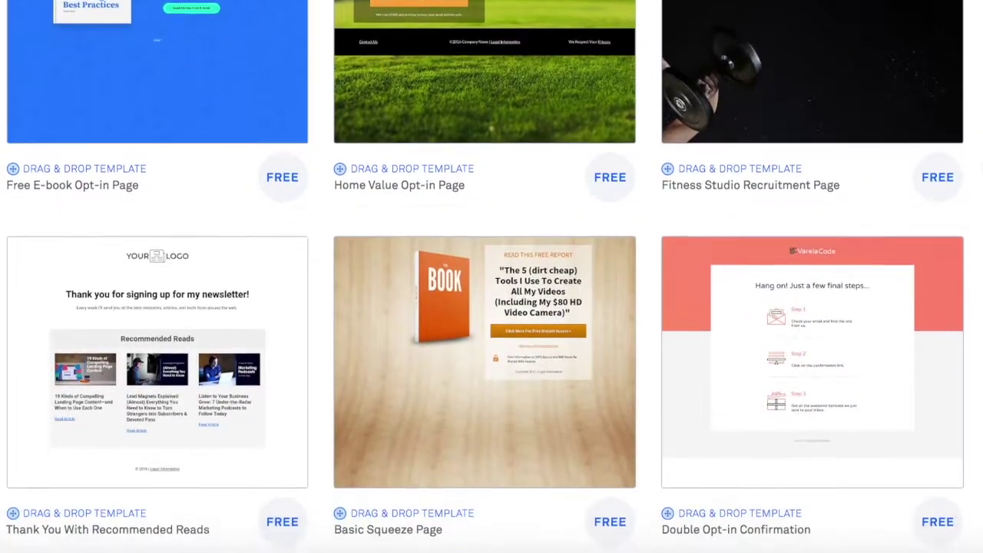
pyautogui.scroll(-3, 492, 276)
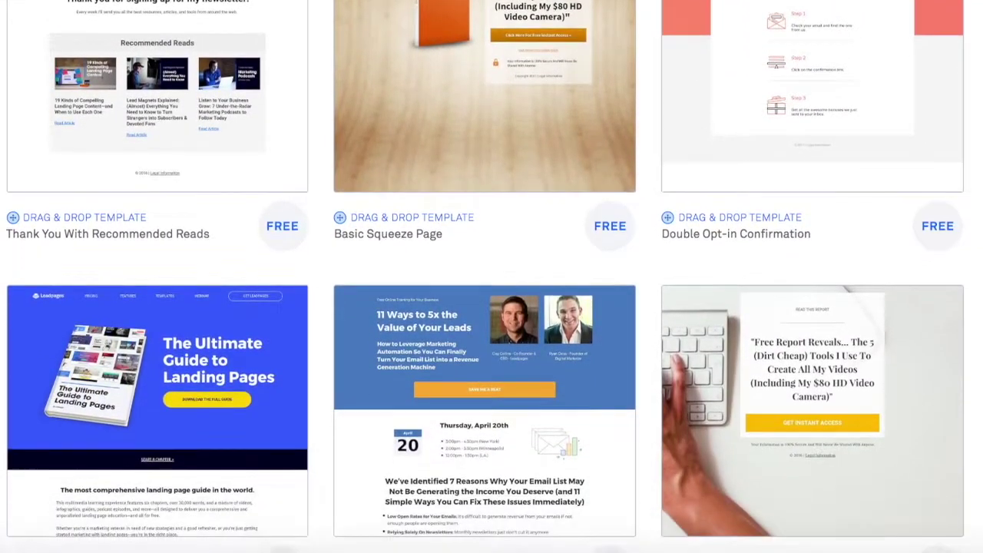
pyautogui.scroll(-6, 491, 277)
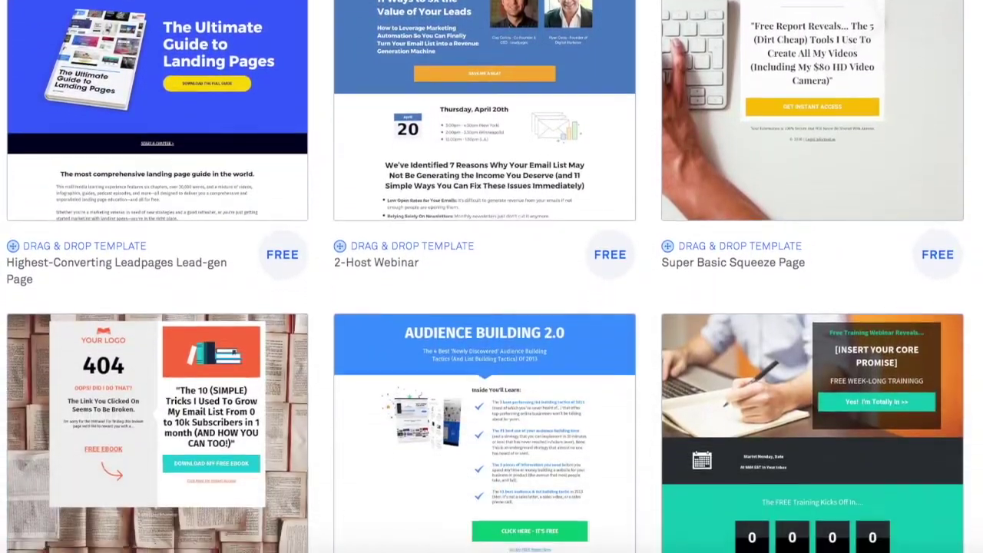
pyautogui.scroll(-5, 491, 276)
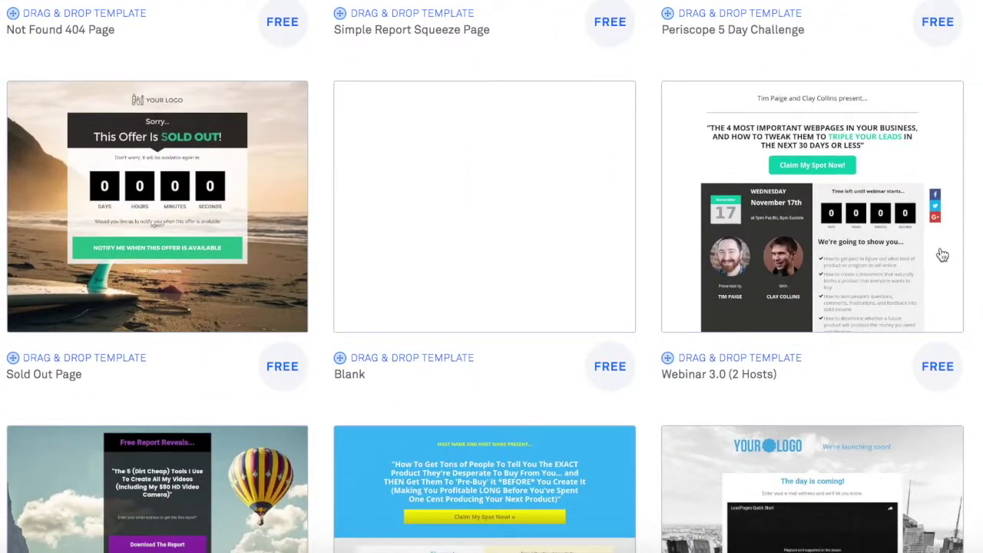
pyautogui.moveTo(843, 231)
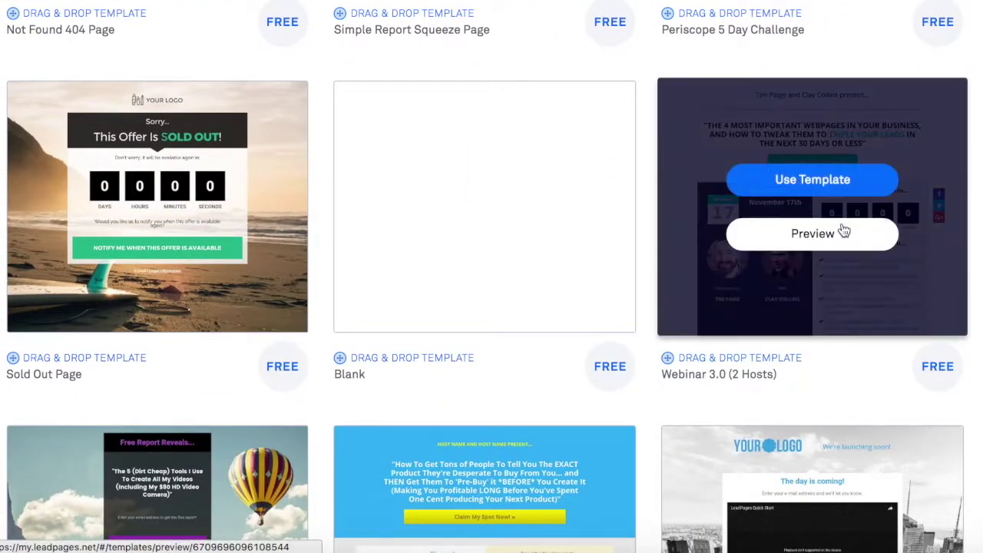
pyautogui.scroll(-2, 491, 277)
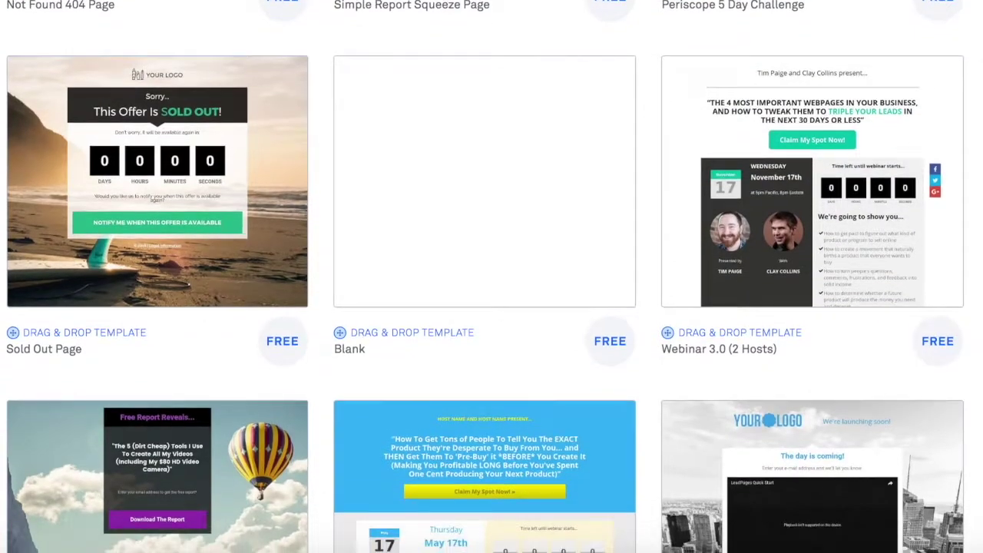
pyautogui.scroll(-4, 974, 417)
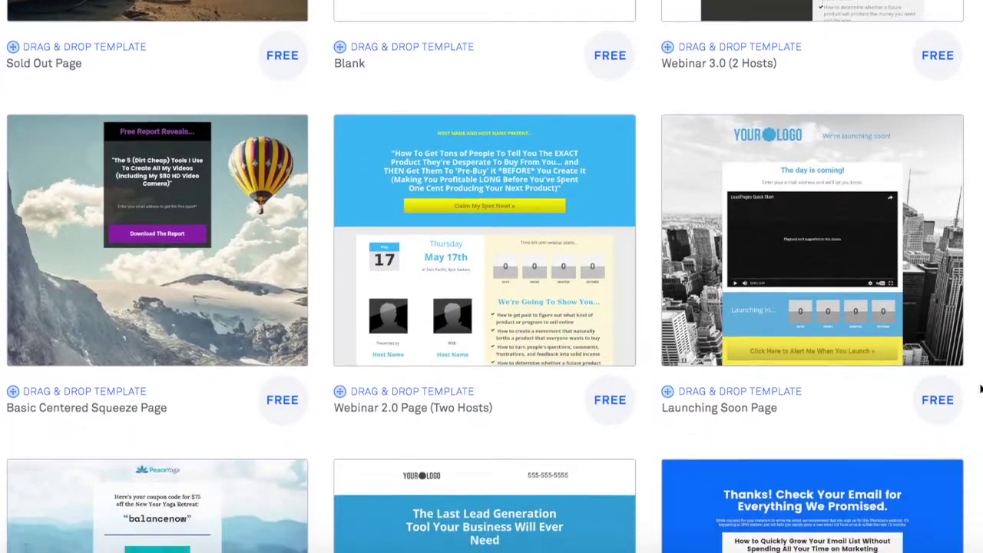
pyautogui.scroll(-4, 974, 417)
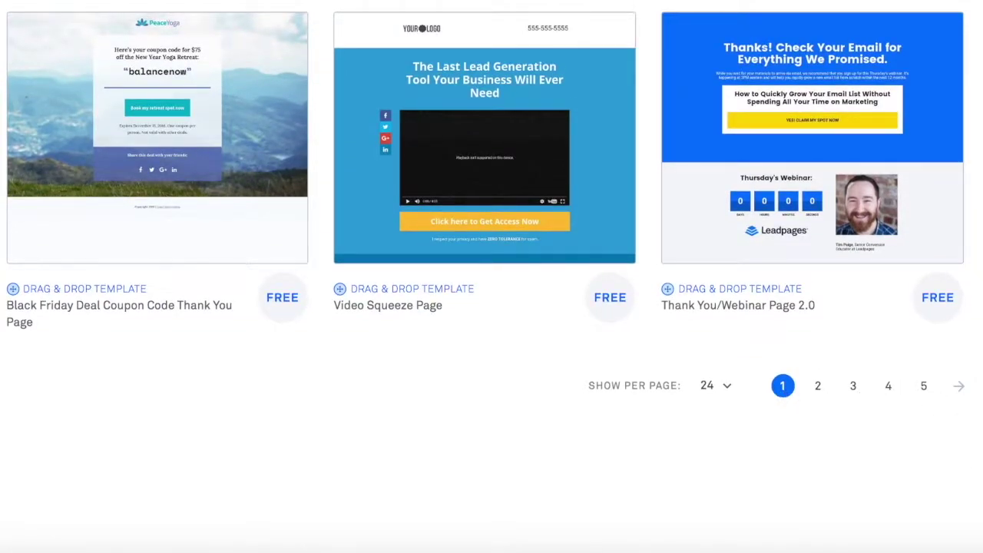
pyautogui.scroll(17, 491, 276)
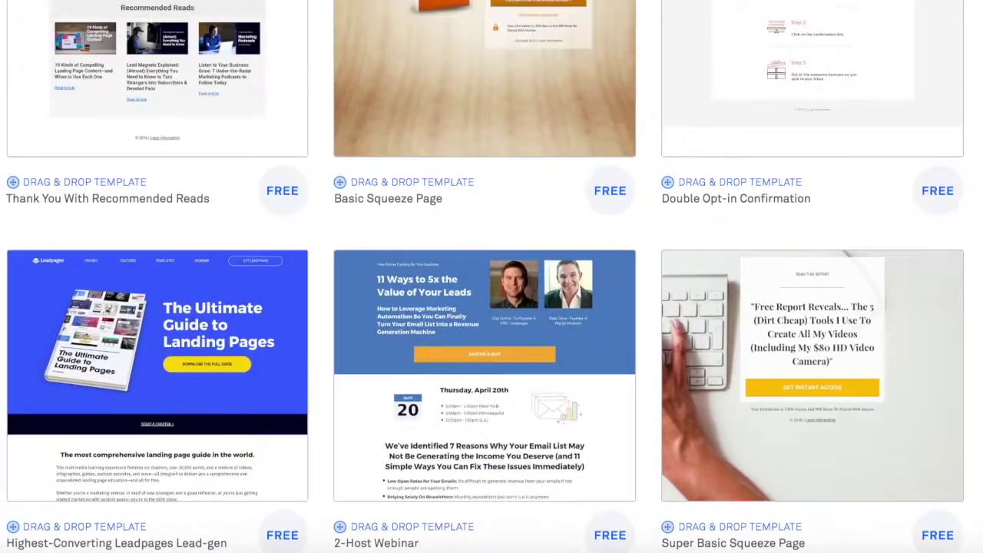
pyautogui.scroll(6, 491, 277)
pyautogui.scroll(5, 491, 277)
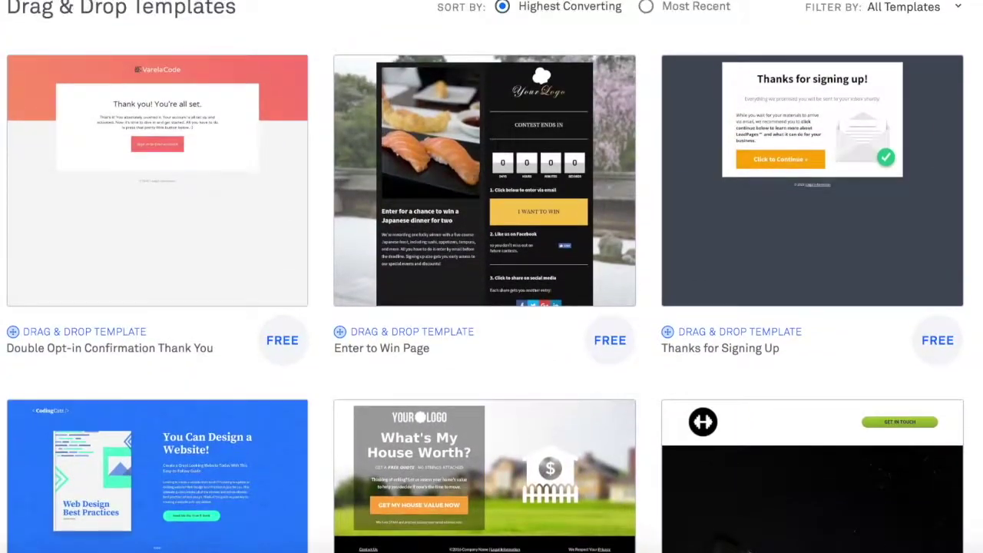
pyautogui.scroll(1, 492, 276)
# Step: Create a page from the Enter to Win Page template, name it "Fake (again)" and start building it
pyautogui.moveTo(597, 300)
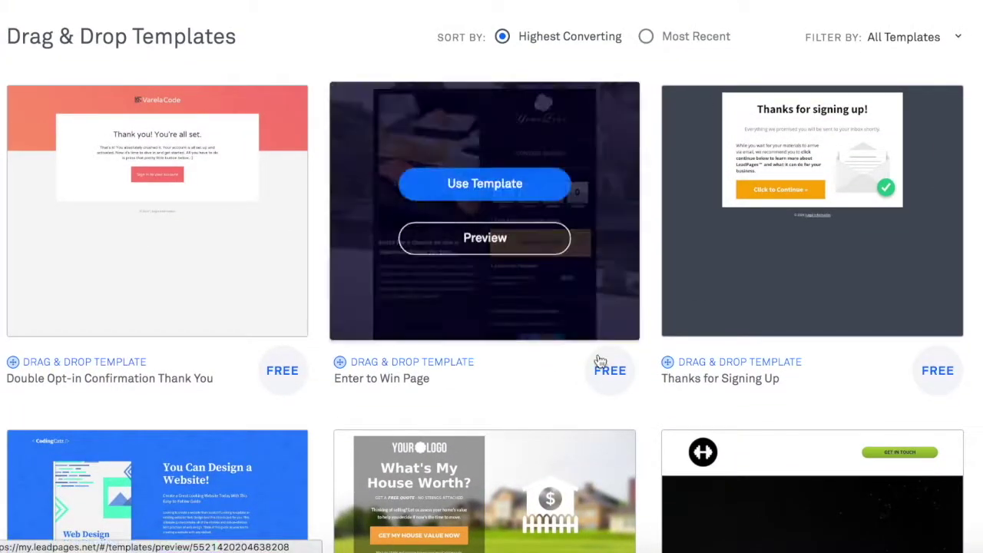
pyautogui.click(518, 189)
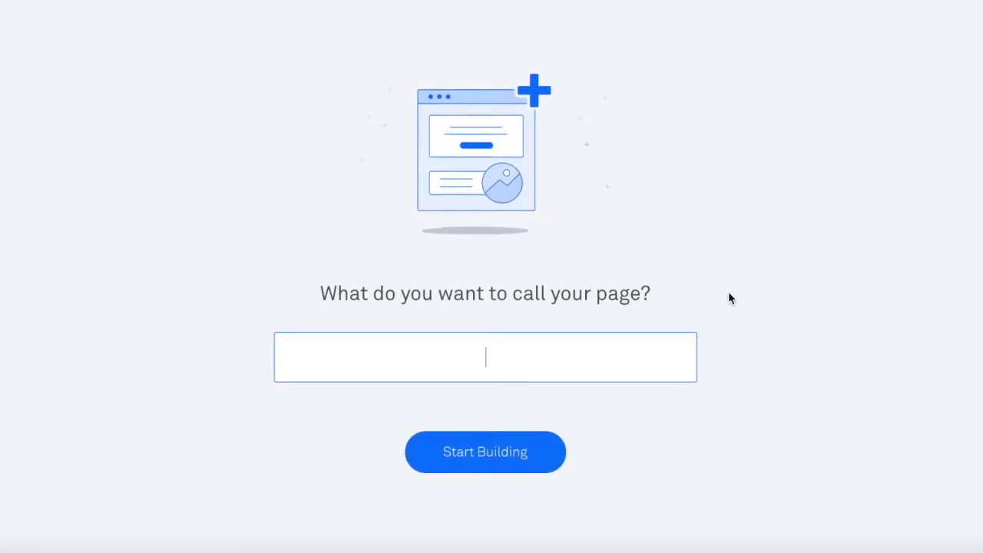
pyautogui.write('ake (again)')
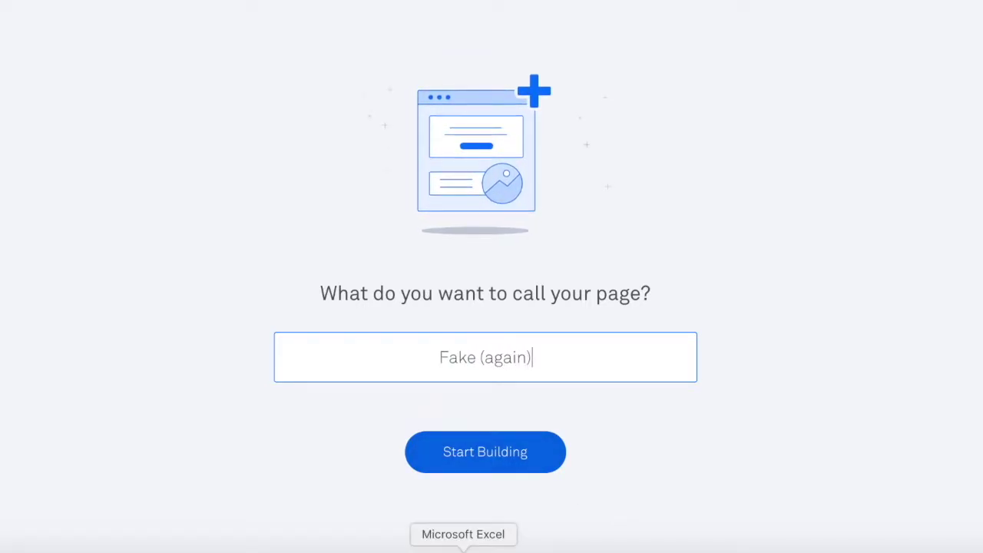
pyautogui.click(509, 446)
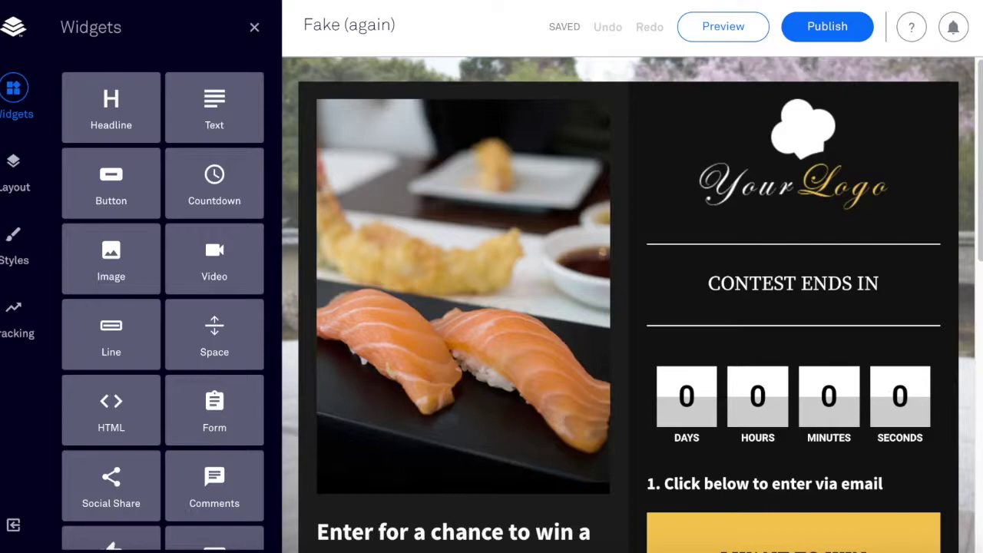
# Step: Replace the "Your Logo" placeholder with the transparent photography logo from the previously uploaded images
pyautogui.moveTo(980, 91)
pyautogui.mouseDown()
pyautogui.moveTo(981, 201)
pyautogui.moveTo(963, 336)
pyautogui.moveTo(977, 90)
pyautogui.mouseUp()
pyautogui.click(821, 186)
pyautogui.click(822, 174)
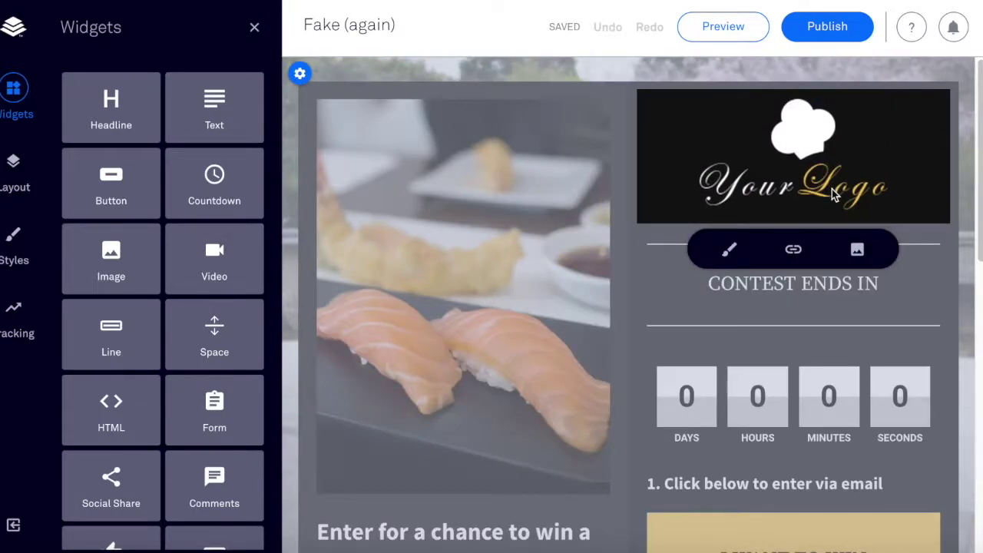
pyautogui.click(858, 251)
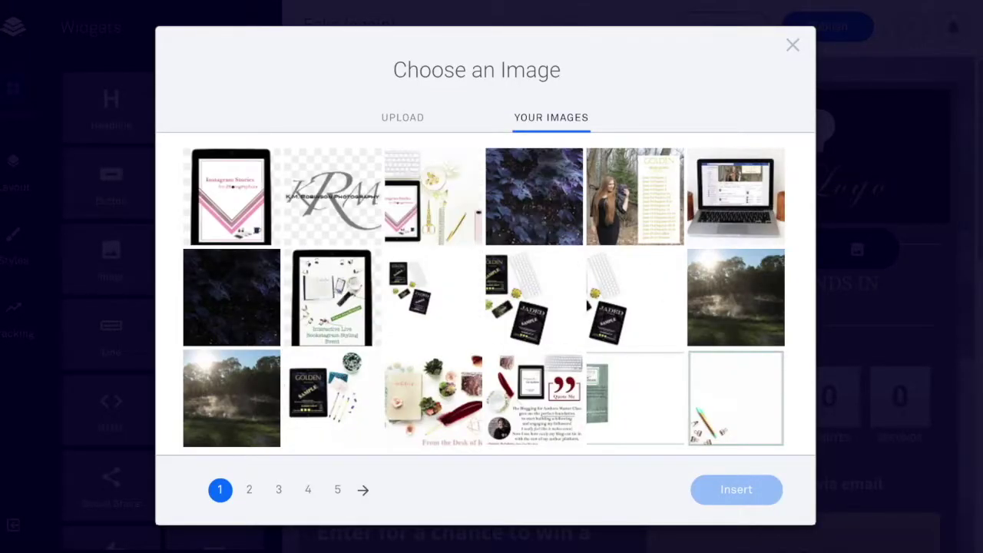
pyautogui.click(359, 201)
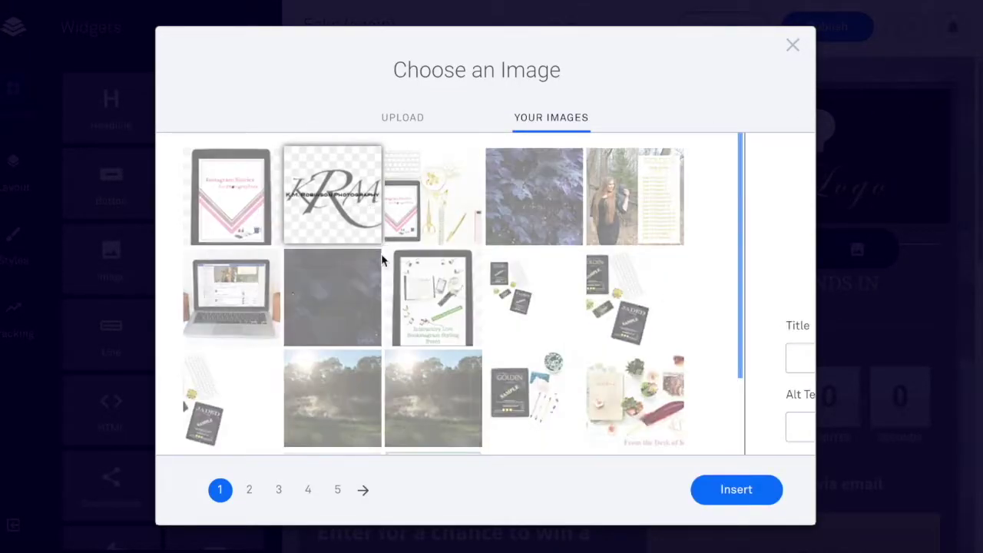
pyautogui.click(741, 484)
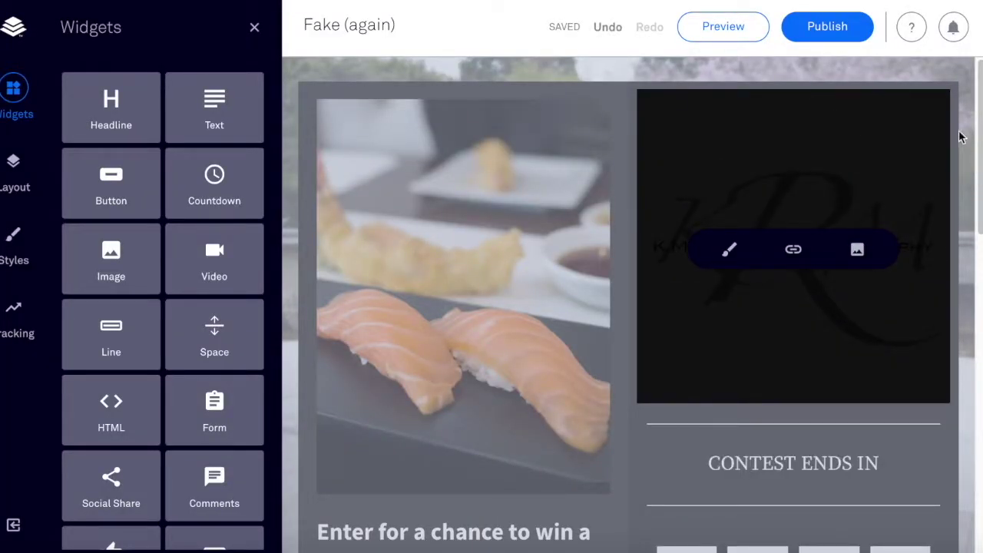
# Step: Examine the width and alignment options of the new logo image
pyautogui.click(729, 249)
pyautogui.moveTo(979, 162); pyautogui.dragTo(982, 176)
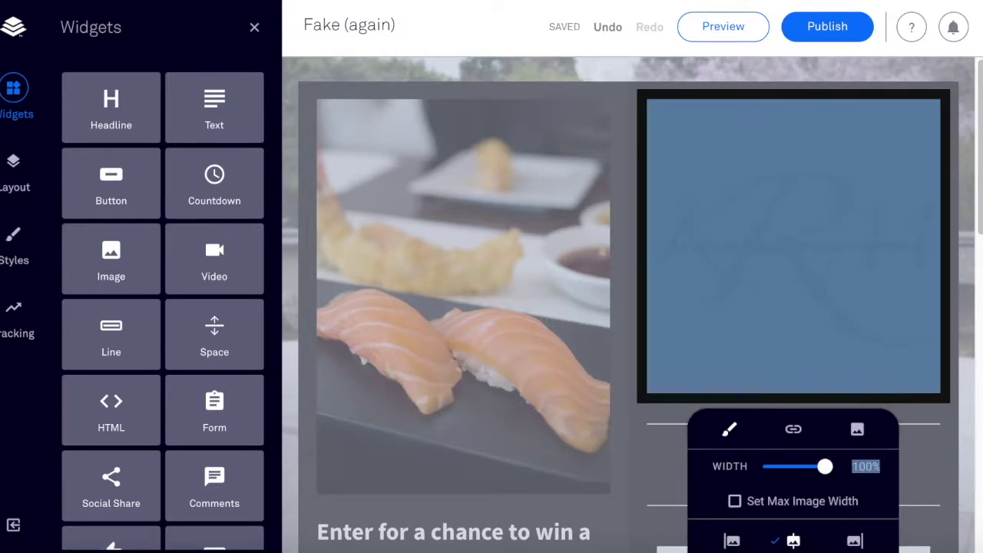
pyautogui.click(979, 240)
pyautogui.click(897, 349)
# Step: Replace the "CONTEST ENDS IN" headline text with "changing things"
pyautogui.moveTo(977, 217); pyautogui.dragTo(976, 254)
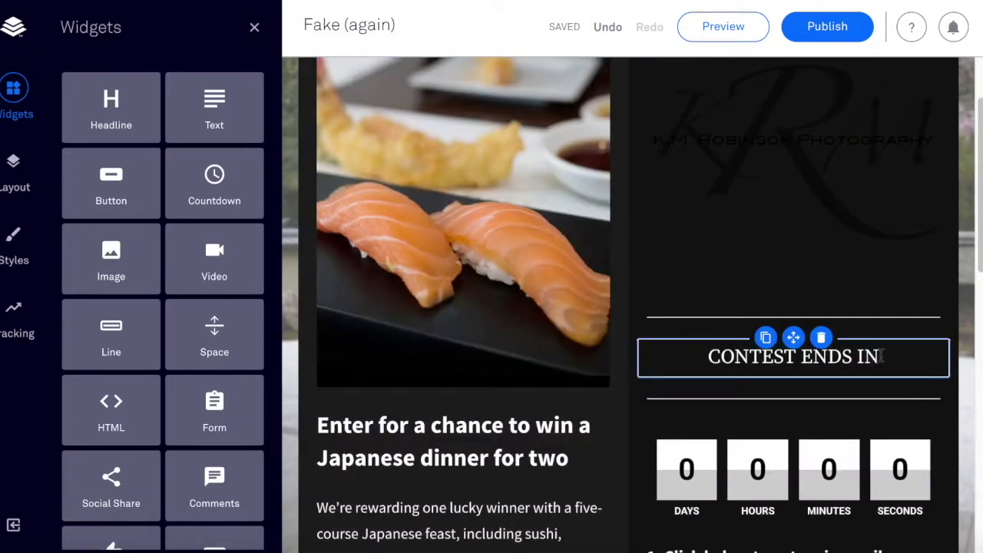
pyautogui.click(891, 353)
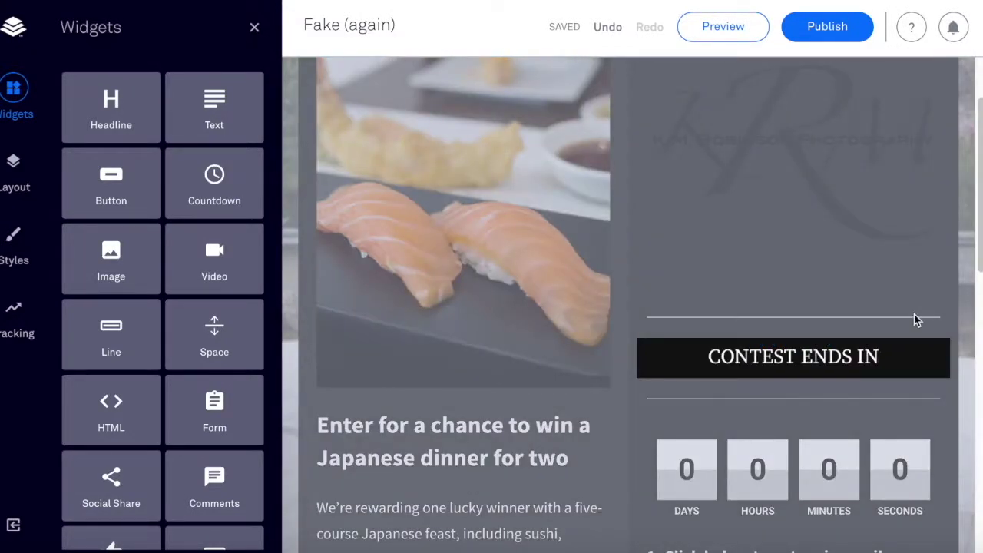
pyautogui.hotkey('ctrl', 'a')
pyautogui.write('changing things')
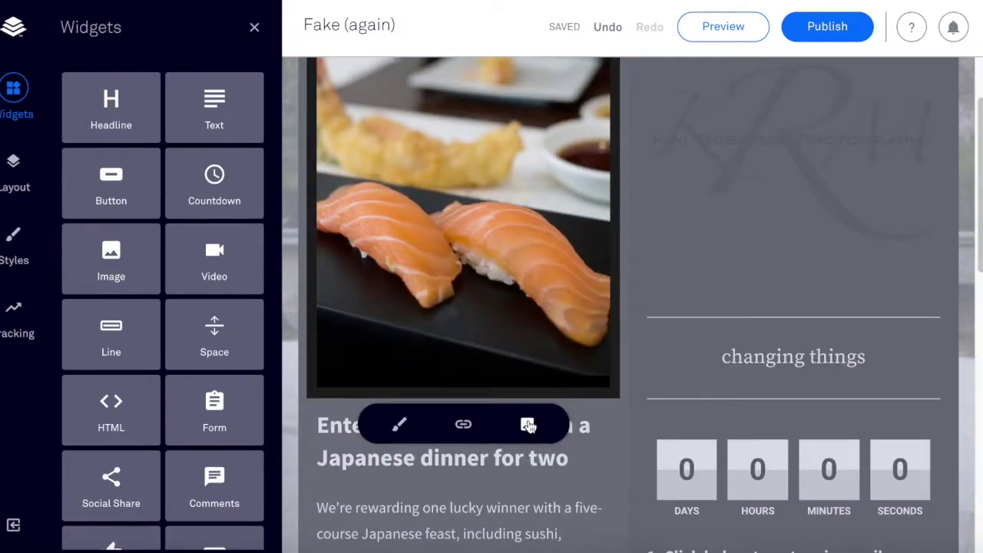
# Step: Replace the large sushi photo with the "Instagram Stories for Photographers" tablet image from the previously uploaded images
pyautogui.click(527, 423)
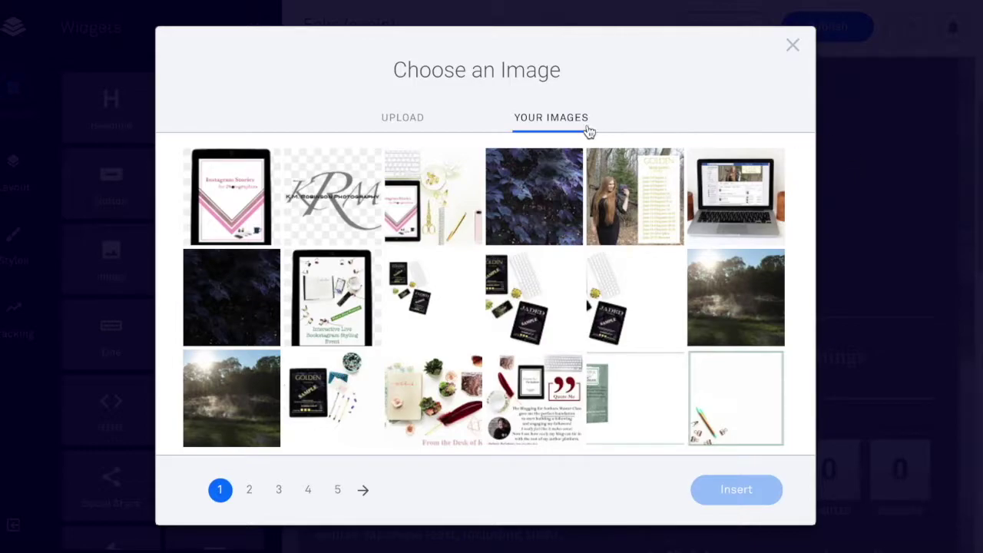
pyautogui.click(230, 196)
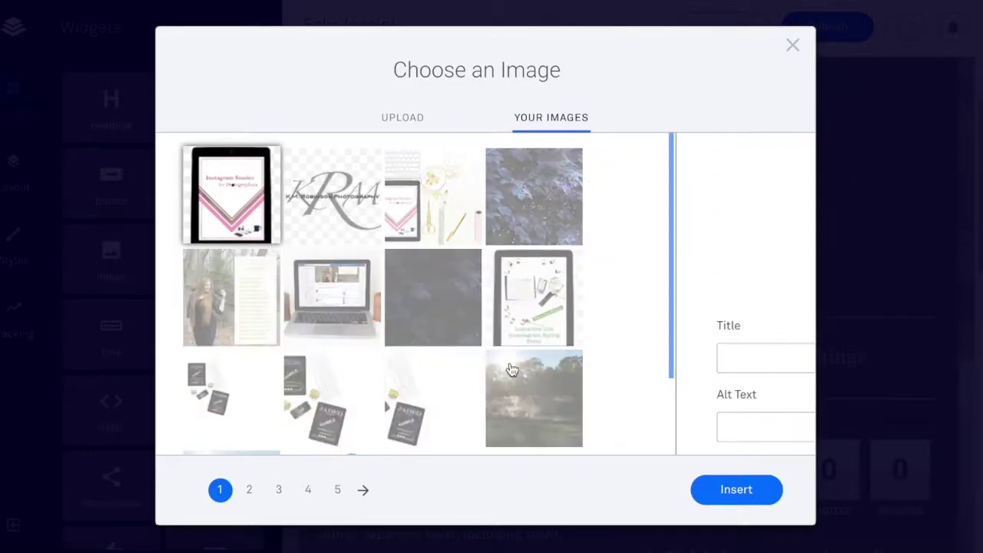
pyautogui.click(760, 501)
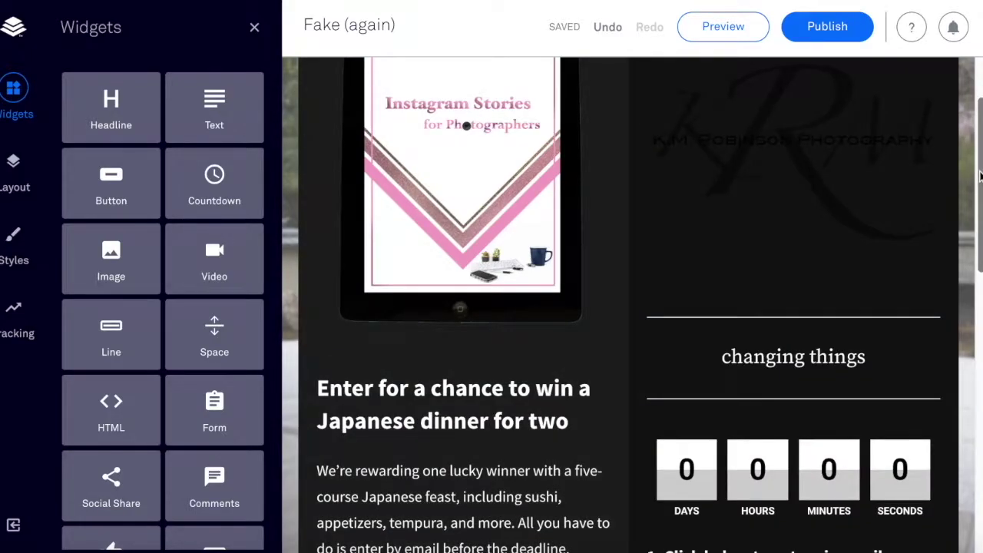
# Step: Set the countdown timer's standard end date to 04/23/2016 and its background colour to red #de2323
pyautogui.moveTo(979, 178); pyautogui.dragTo(979, 248)
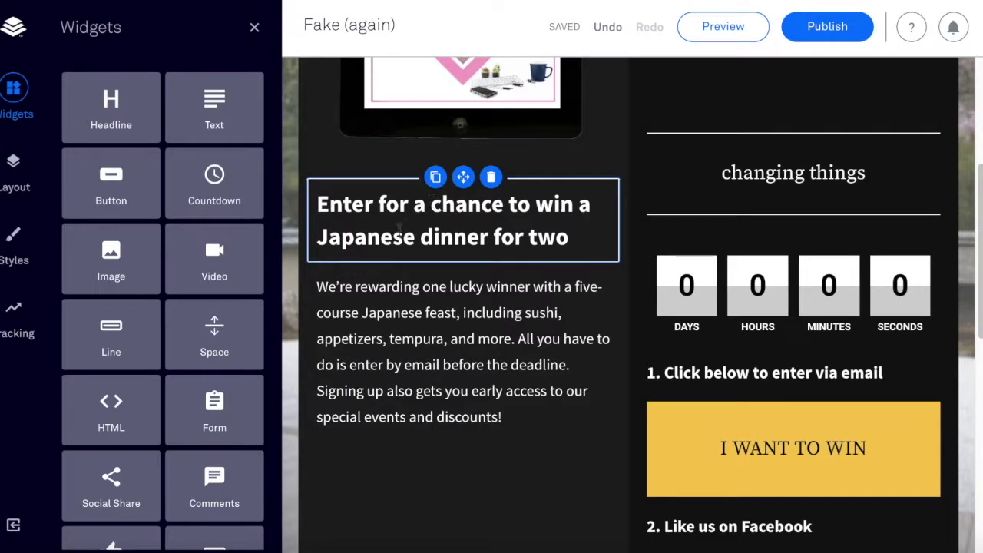
pyautogui.click(890, 283)
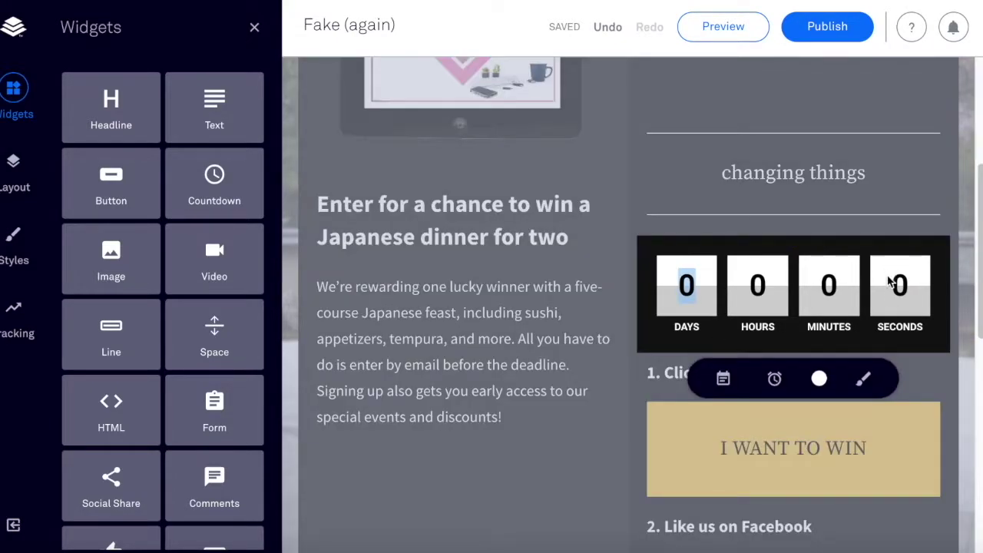
pyautogui.scroll(-2, 726, 380)
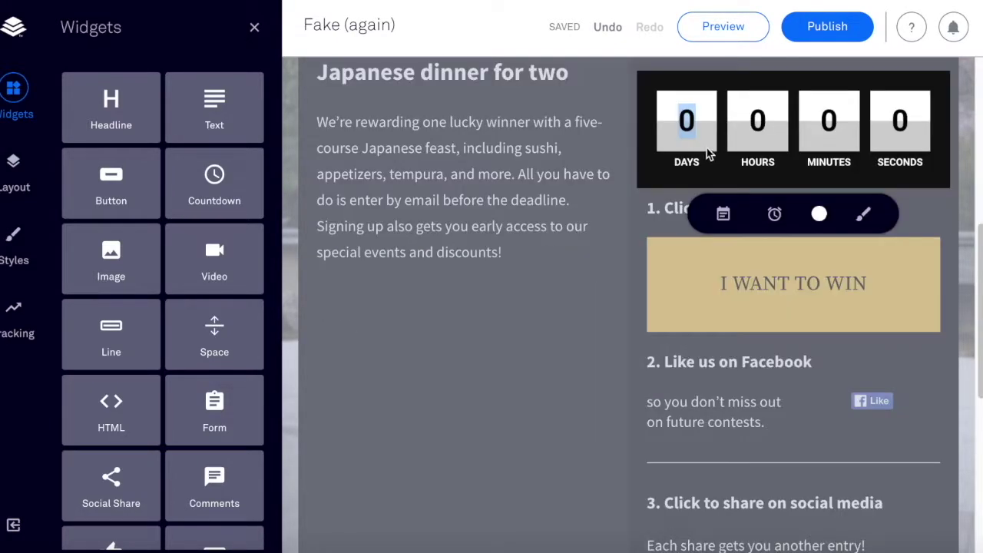
pyautogui.click(724, 215)
pyautogui.click(861, 479)
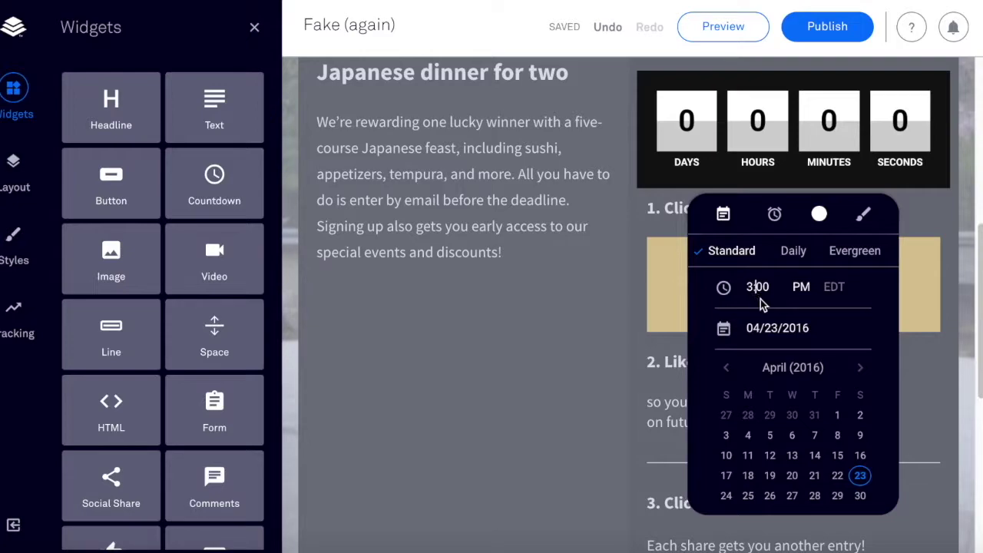
pyautogui.click(819, 216)
pyautogui.click(825, 358)
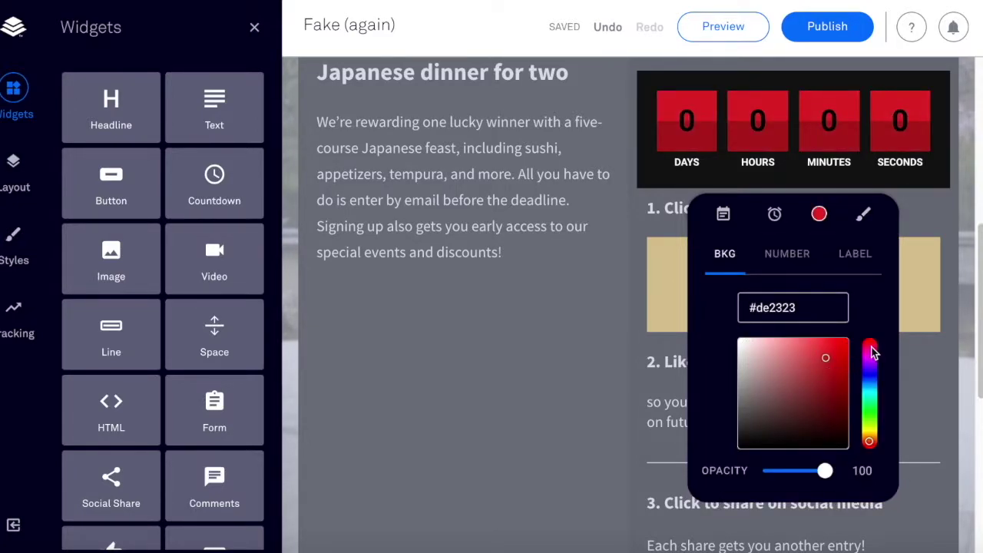
# Step: Change the countdown timer's background colour to golden yellow and its style to Boxed-In with the Circular shape
pyautogui.click(871, 430)
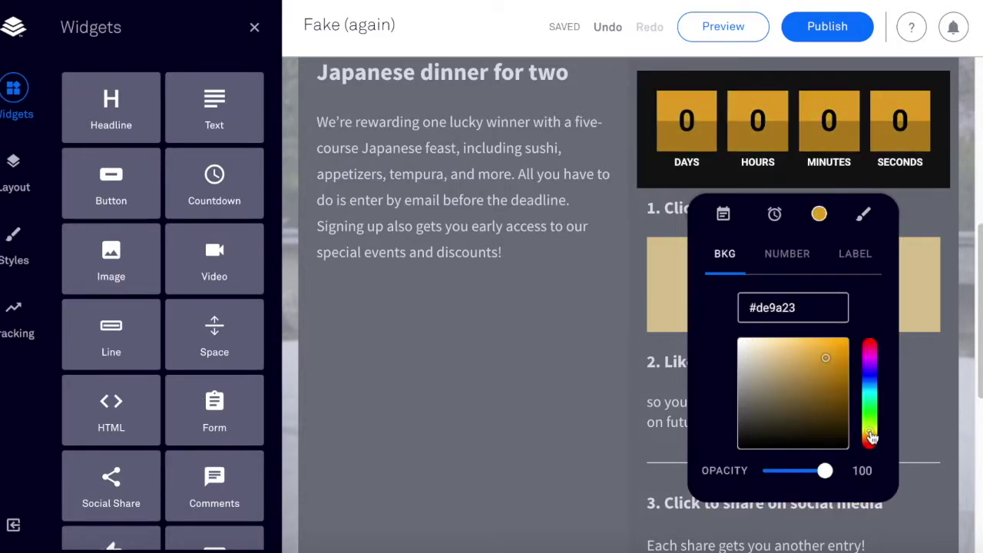
pyautogui.click(776, 217)
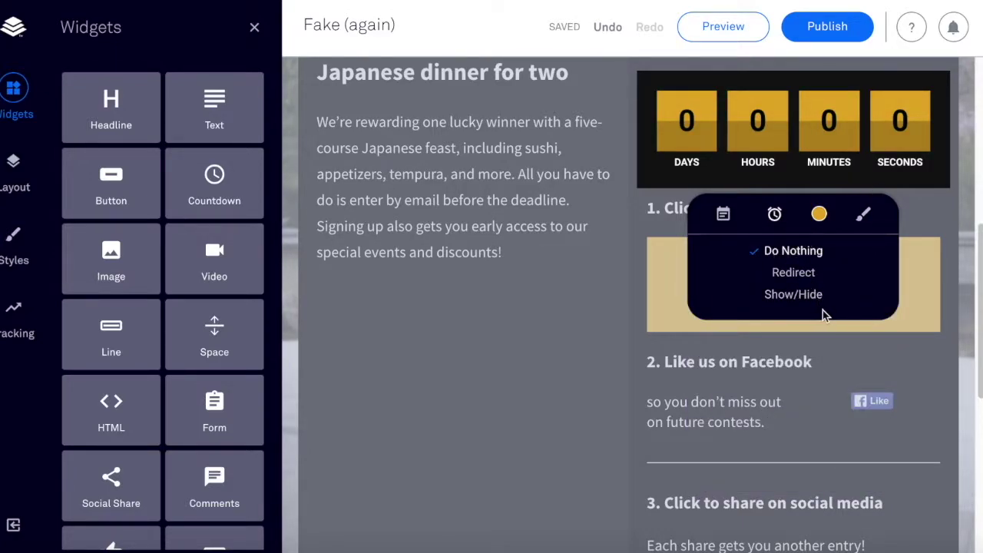
pyautogui.click(870, 224)
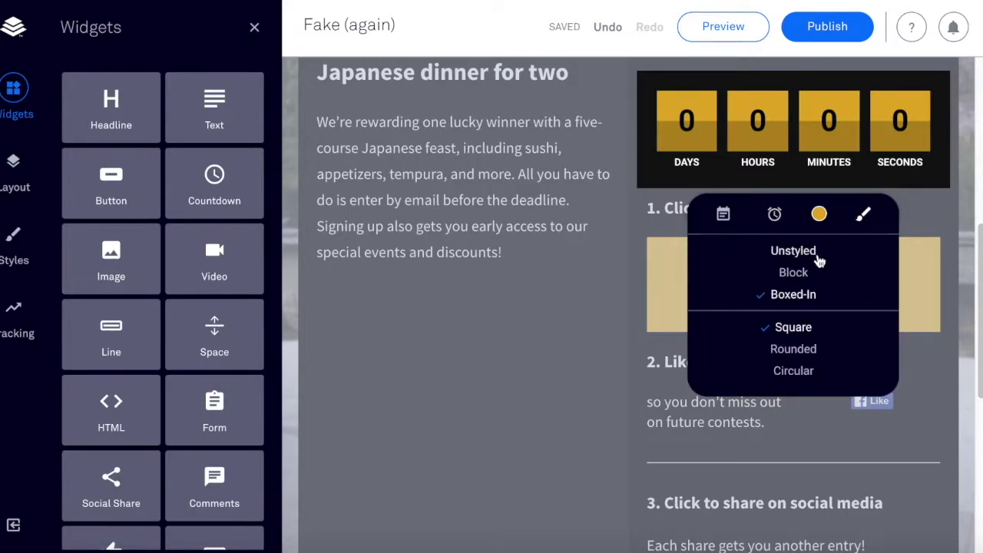
pyautogui.click(801, 351)
pyautogui.click(806, 376)
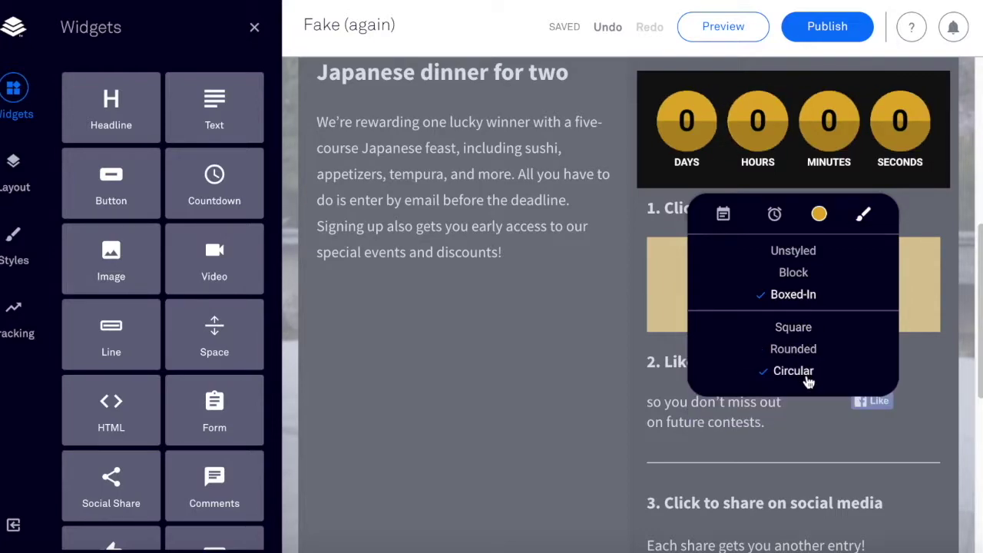
pyautogui.click(796, 276)
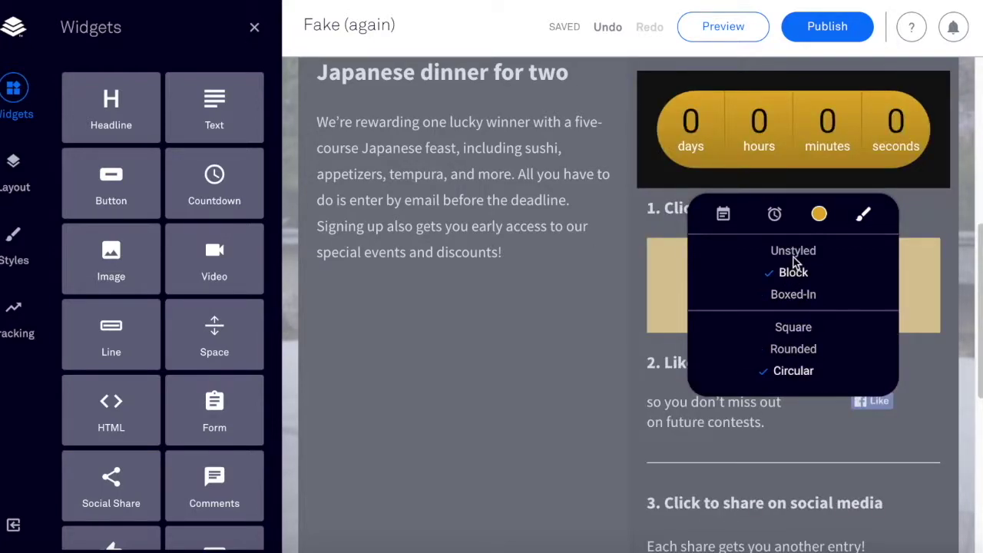
pyautogui.click(793, 254)
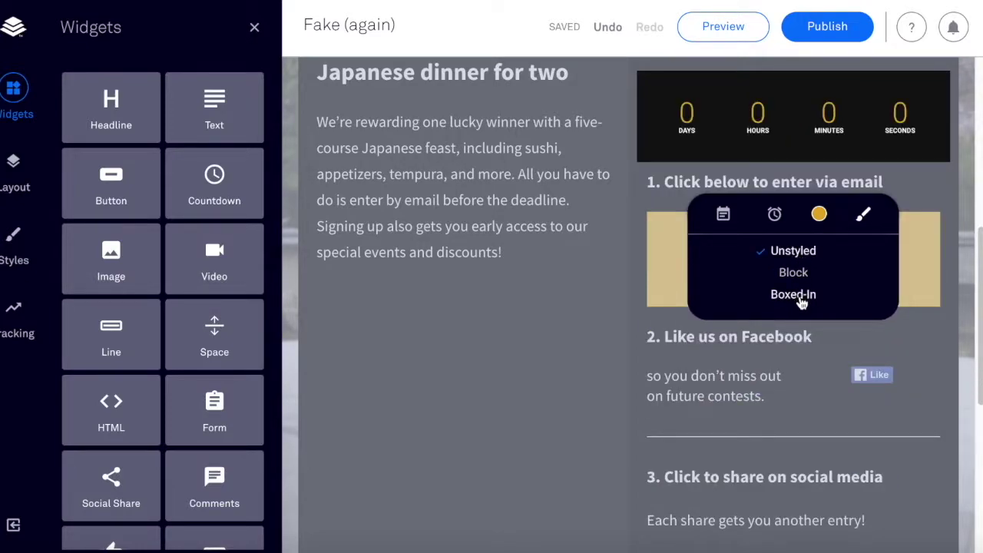
pyautogui.click(798, 298)
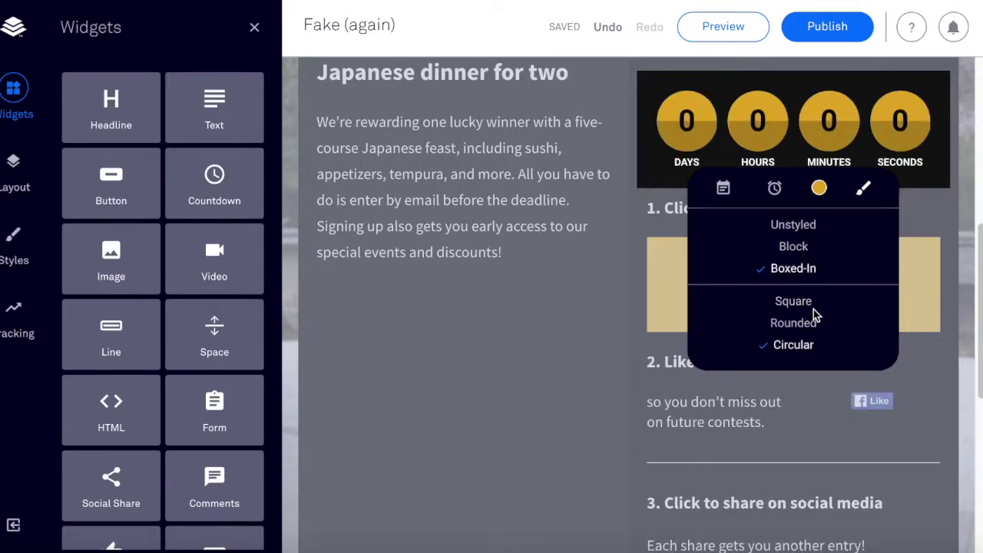
pyautogui.click(775, 189)
# Step: Add a Text widget directly beneath the contest description paragraph
pyautogui.scroll(-2, 729, 244)
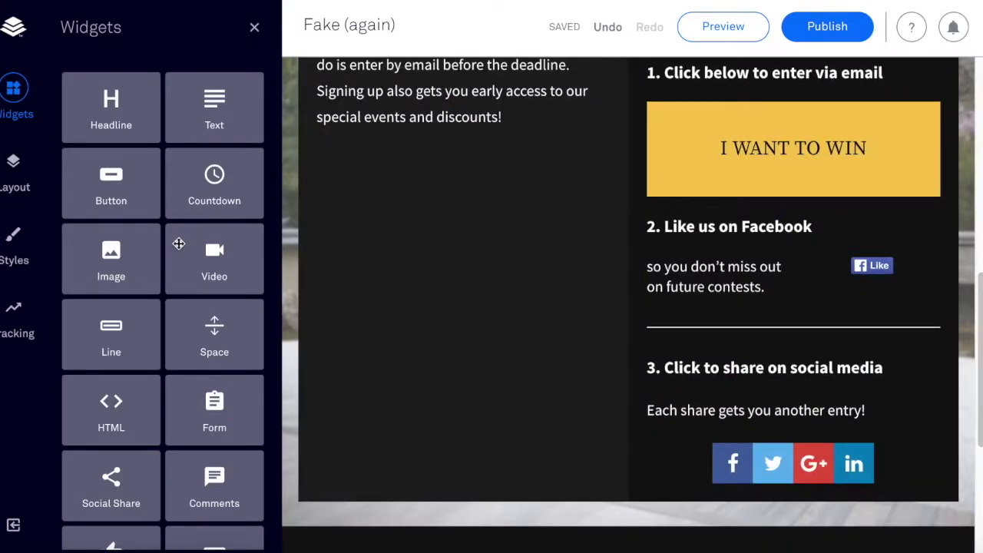
pyautogui.scroll(-2, 143, 213)
pyautogui.moveTo(268, 185); pyautogui.dragTo(276, 66)
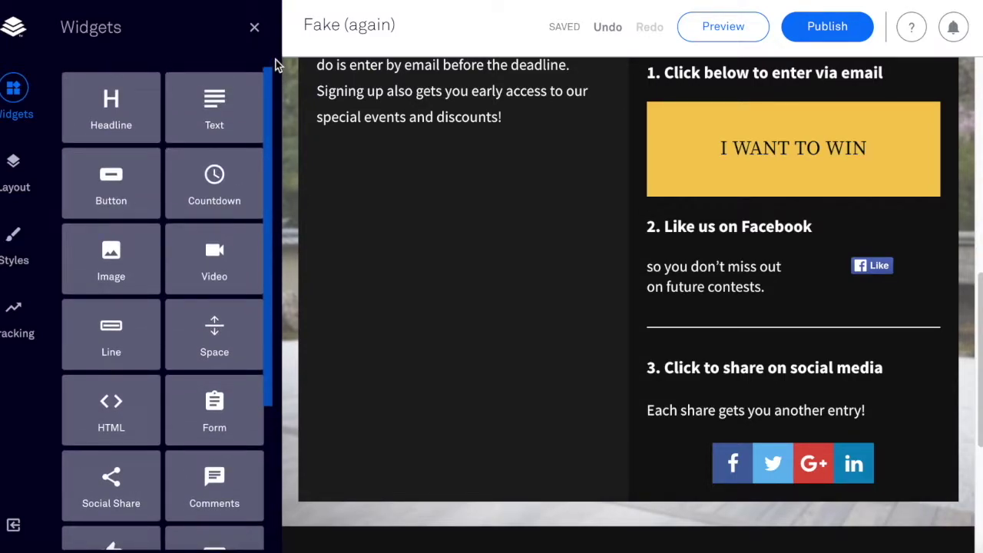
pyautogui.scroll(-1, 263, 87)
pyautogui.scroll(1, 257, 89)
pyautogui.moveTo(209, 113); pyautogui.dragTo(392, 199)
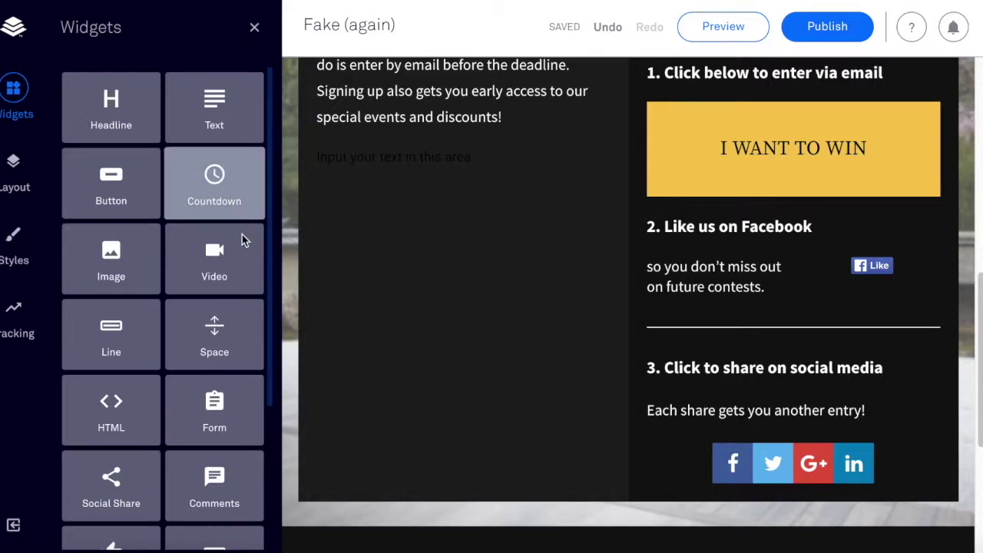
# Step: Add a Video widget beneath the new text and place a Space widget beside it, on the video's right
pyautogui.moveTo(217, 271); pyautogui.dragTo(415, 233)
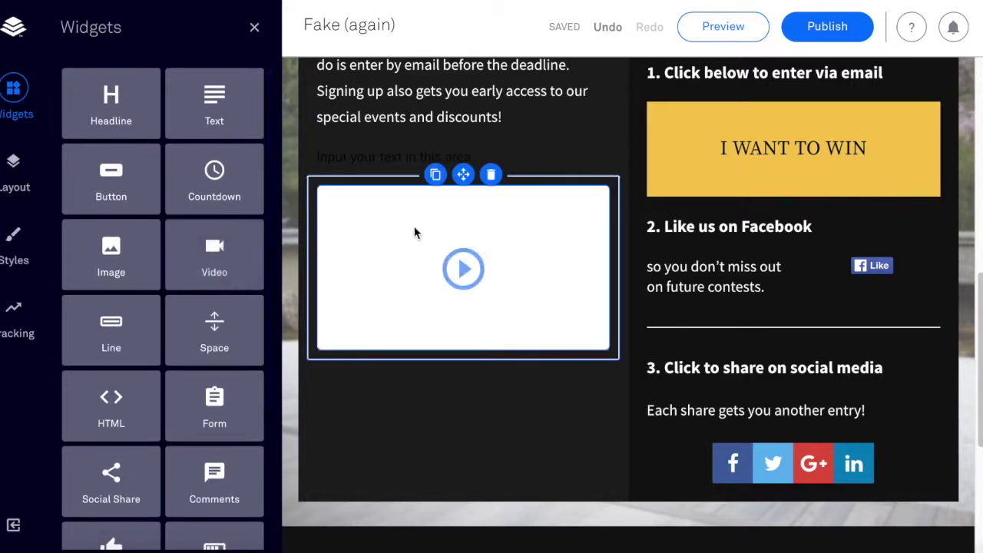
pyautogui.scroll(-1, 256, 333)
pyautogui.moveTo(220, 333); pyautogui.dragTo(453, 180)
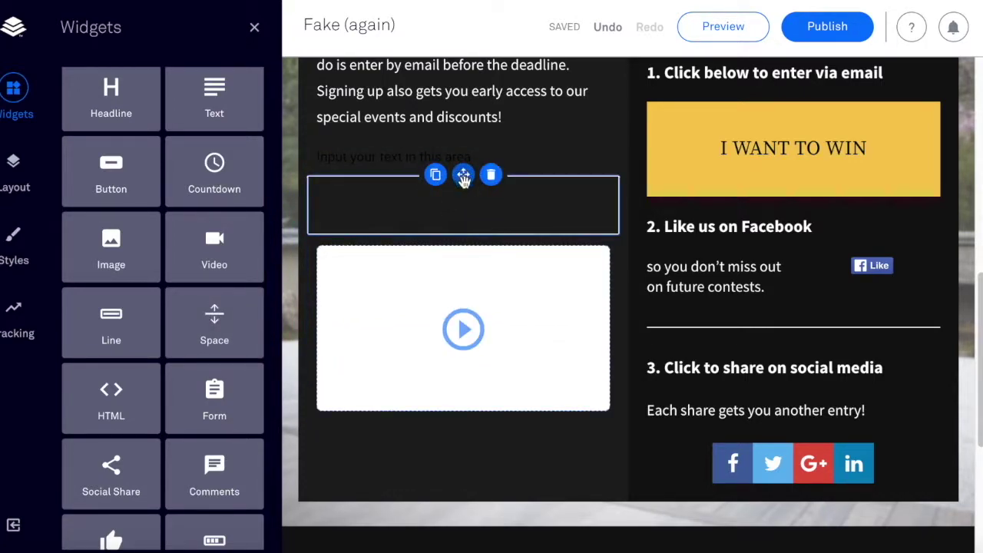
pyautogui.moveTo(463, 175); pyautogui.dragTo(619, 275)
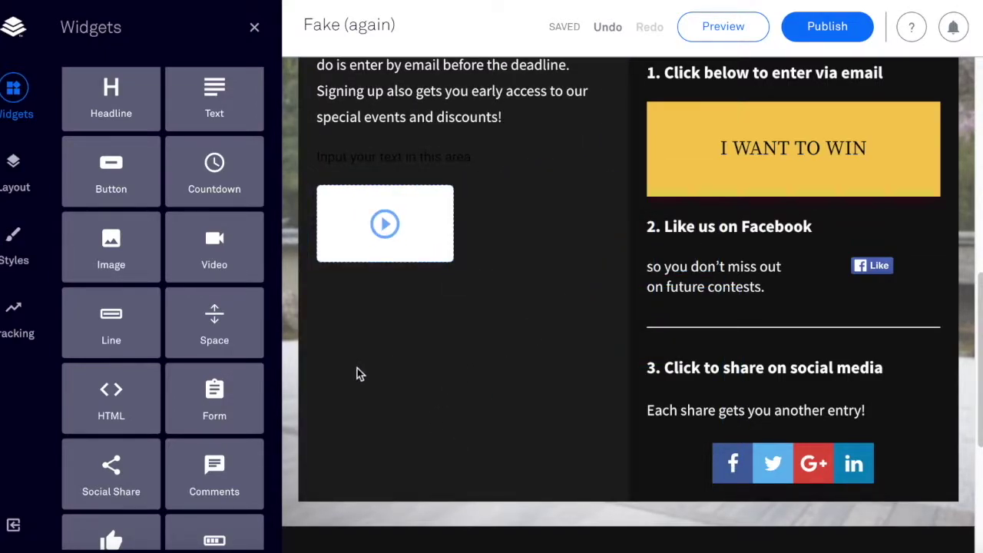
# Step: Try a Form widget below the video and delete it from the page
pyautogui.moveTo(224, 389); pyautogui.dragTo(413, 330)
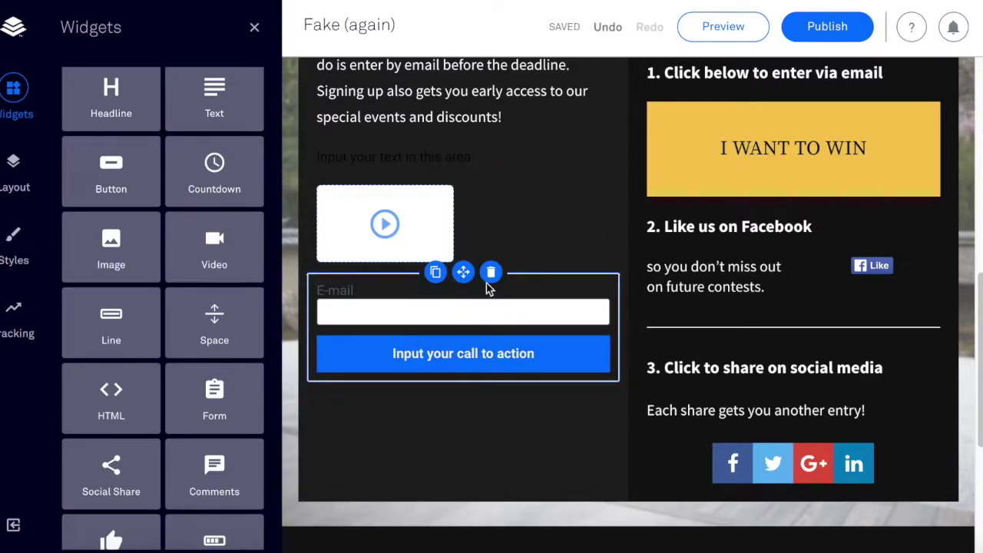
pyautogui.click(490, 272)
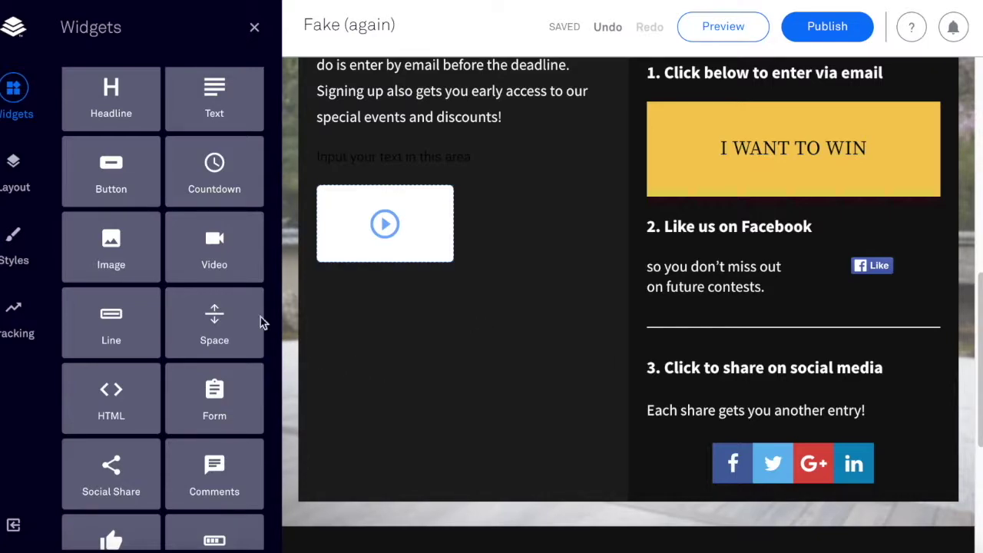
# Step: Add a Progress Bar widget below the video and move the video beneath the "I WANT TO WIN" button
pyautogui.scroll(-3, 264, 292)
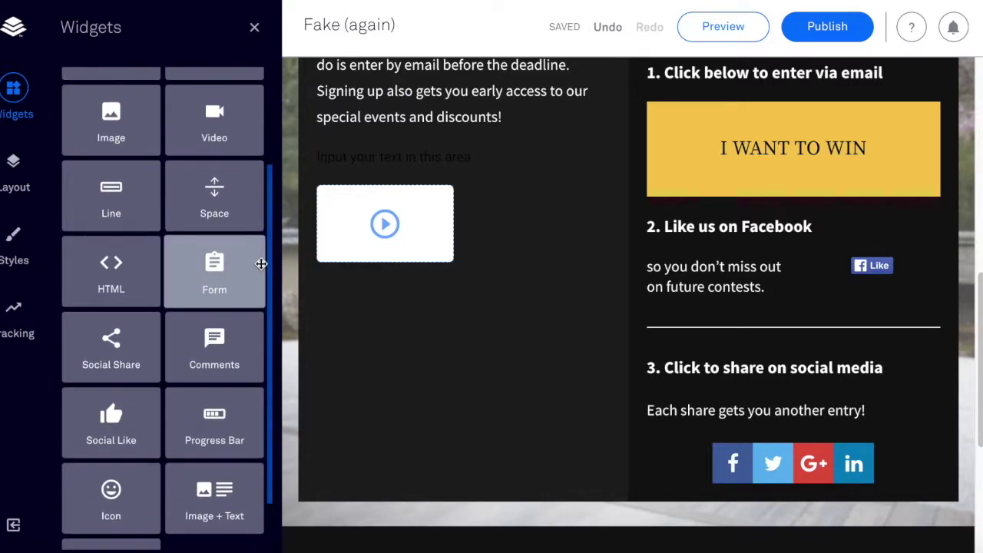
pyautogui.scroll(3, 261, 263)
pyautogui.scroll(-4, 268, 377)
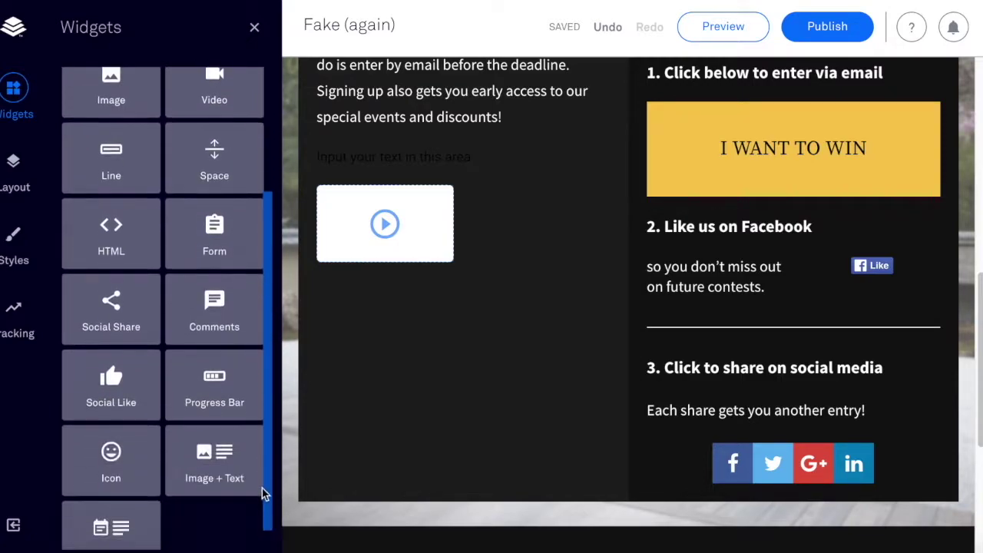
pyautogui.scroll(-1, 261, 494)
pyautogui.moveTo(222, 350); pyautogui.dragTo(460, 300)
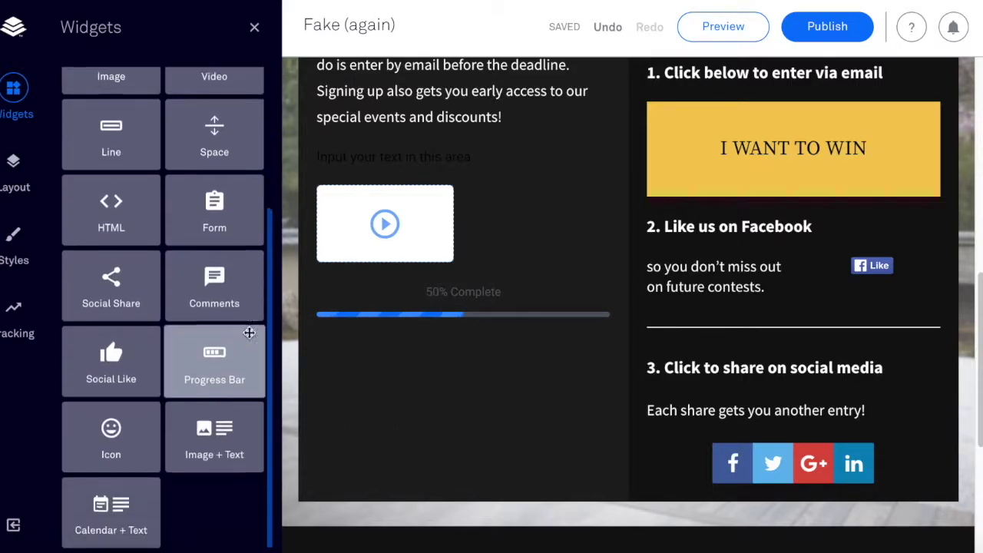
pyautogui.scroll(3, 263, 281)
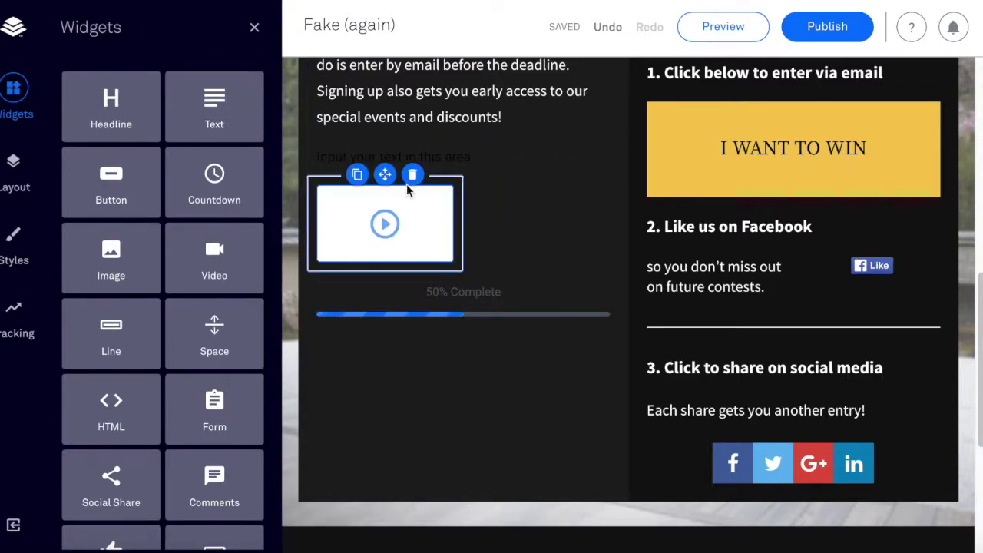
pyautogui.moveTo(384, 173); pyautogui.dragTo(867, 227)
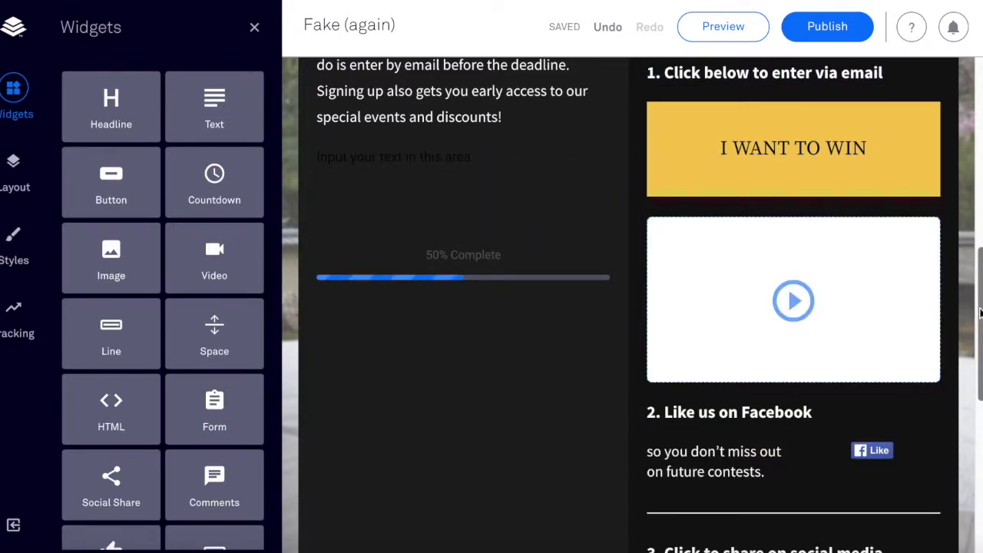
# Step: Set the Hero section's background image to "golden blue leaves-super light.jpg" from the previously uploaded images
pyautogui.moveTo(976, 321); pyautogui.dragTo(966, 453)
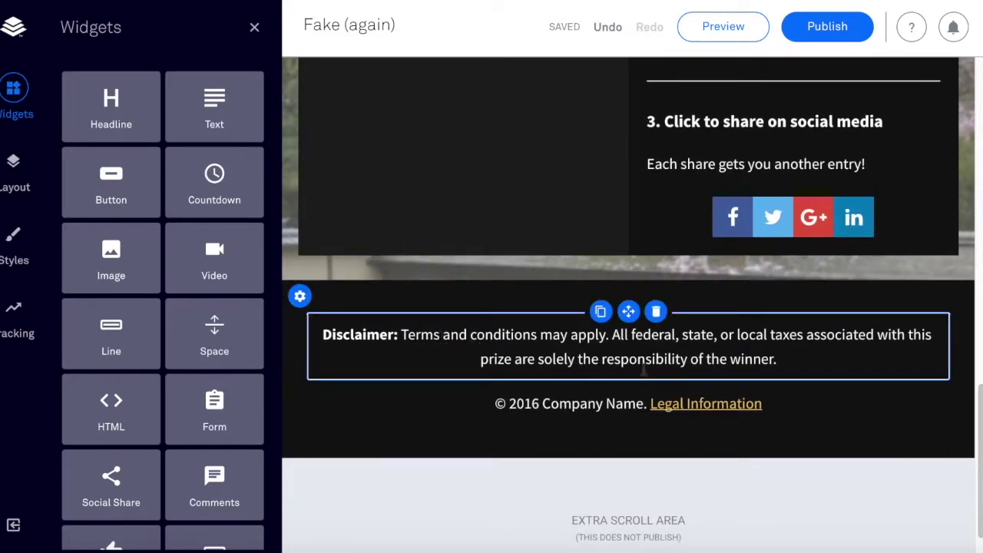
pyautogui.moveTo(981, 394); pyautogui.dragTo(975, 54)
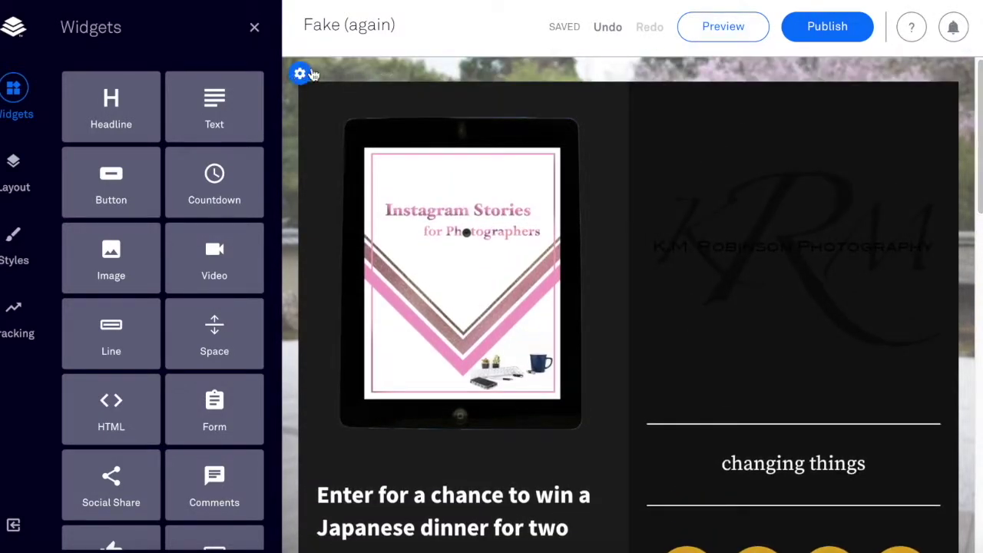
pyautogui.click(301, 75)
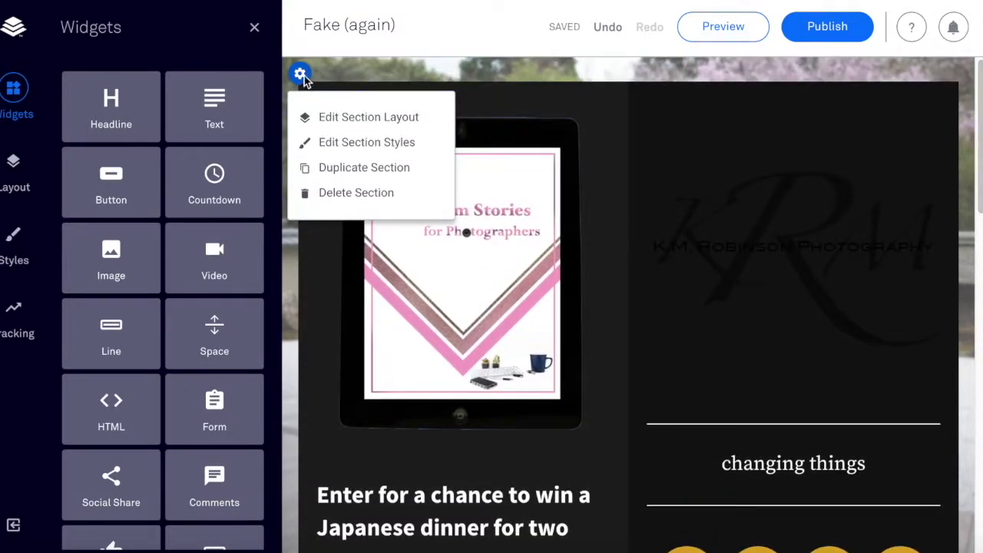
pyautogui.click(420, 118)
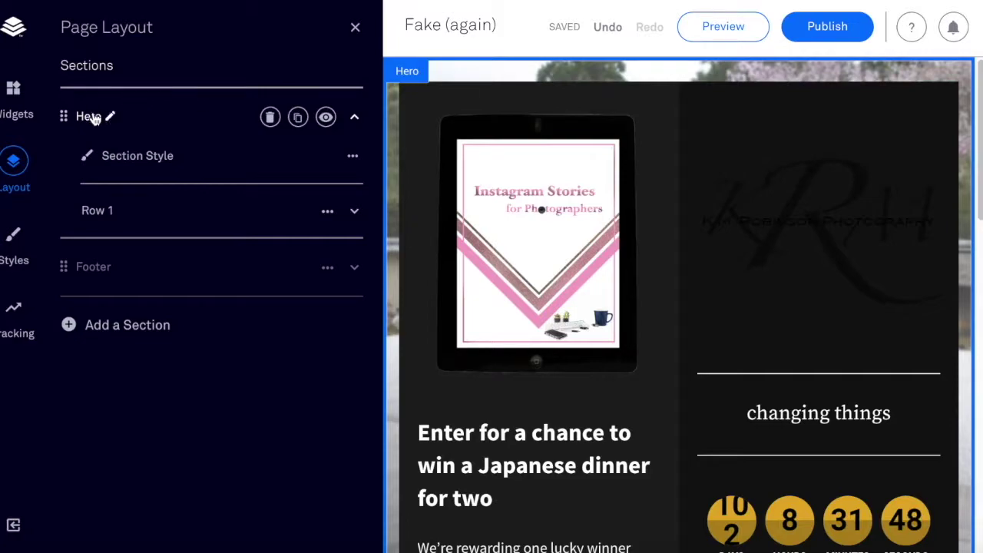
pyautogui.click(351, 157)
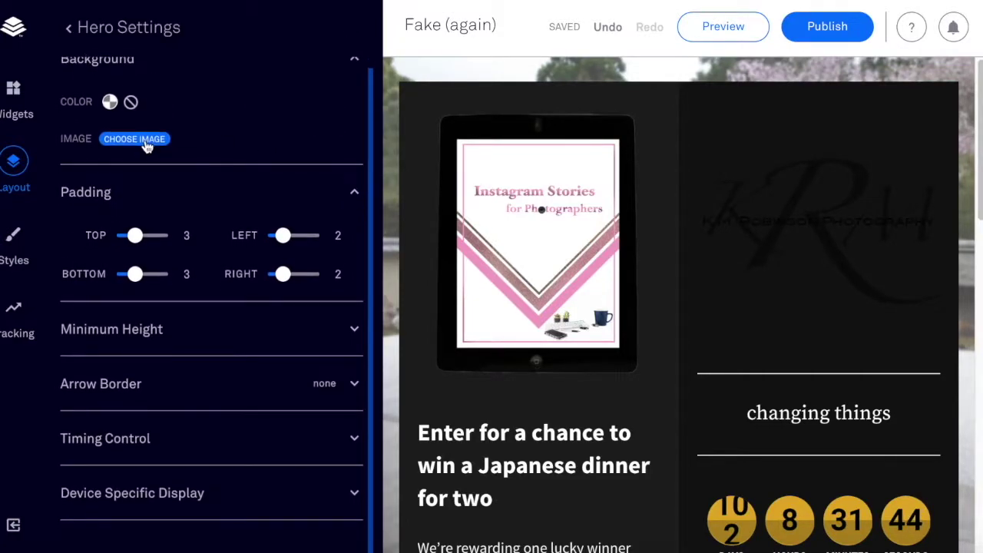
pyautogui.click(143, 144)
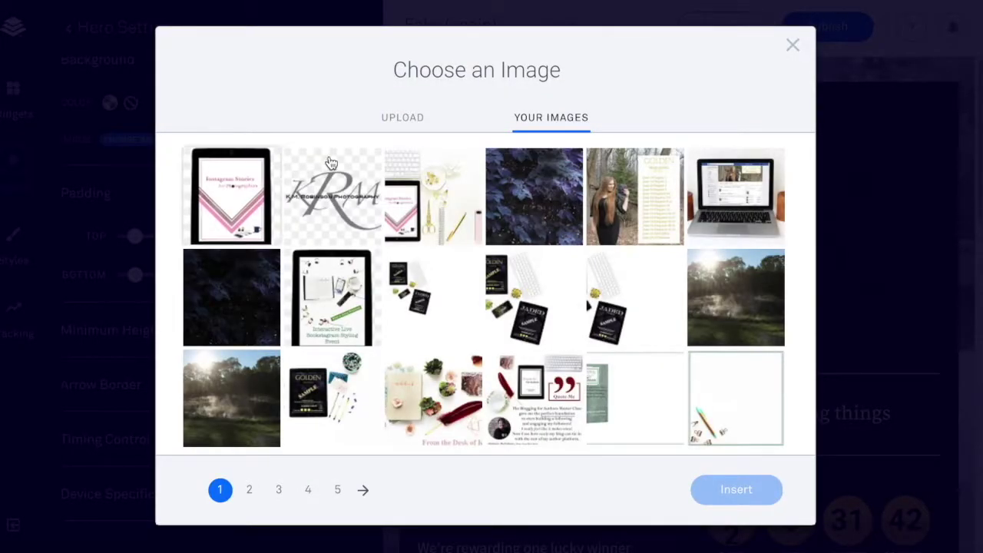
pyautogui.click(550, 202)
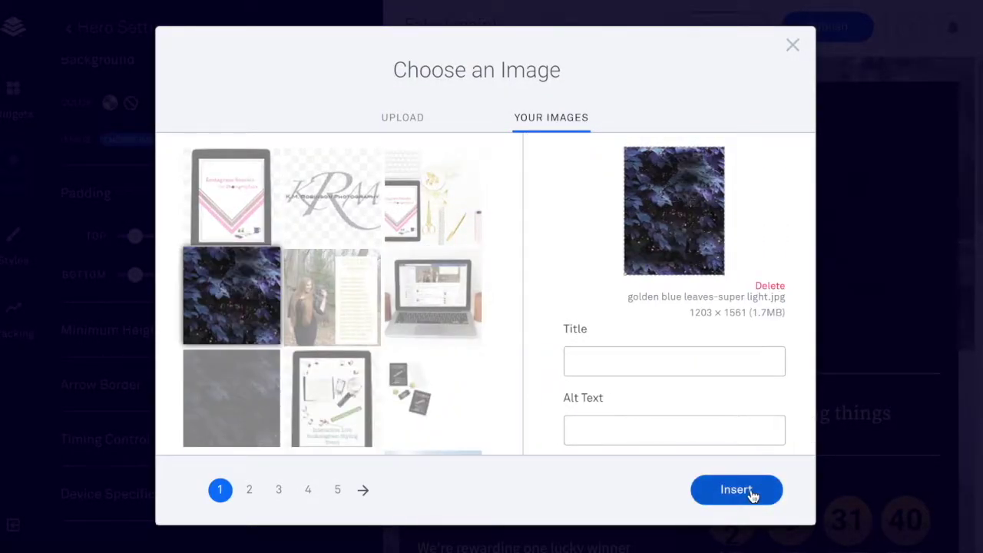
pyautogui.click(752, 493)
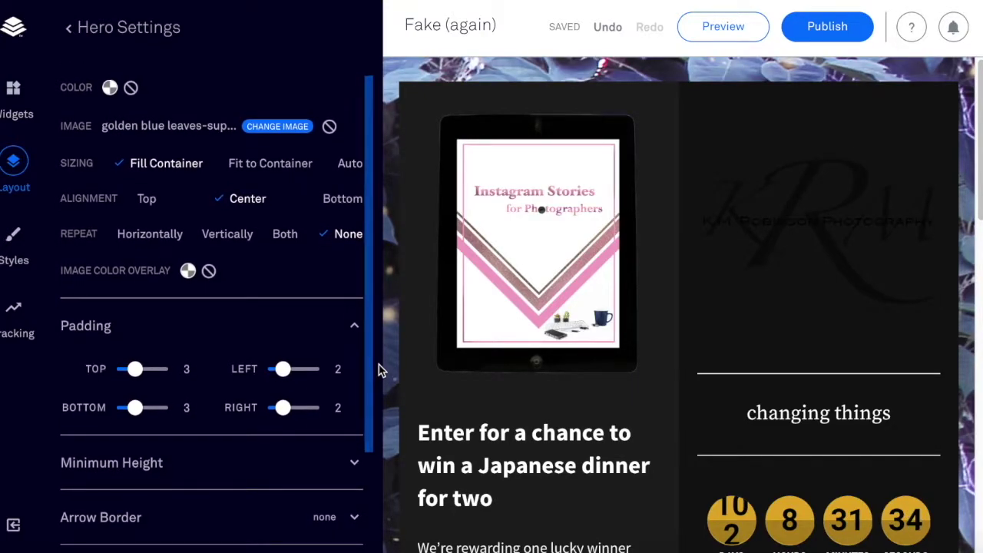
pyautogui.scroll(-1, 372, 367)
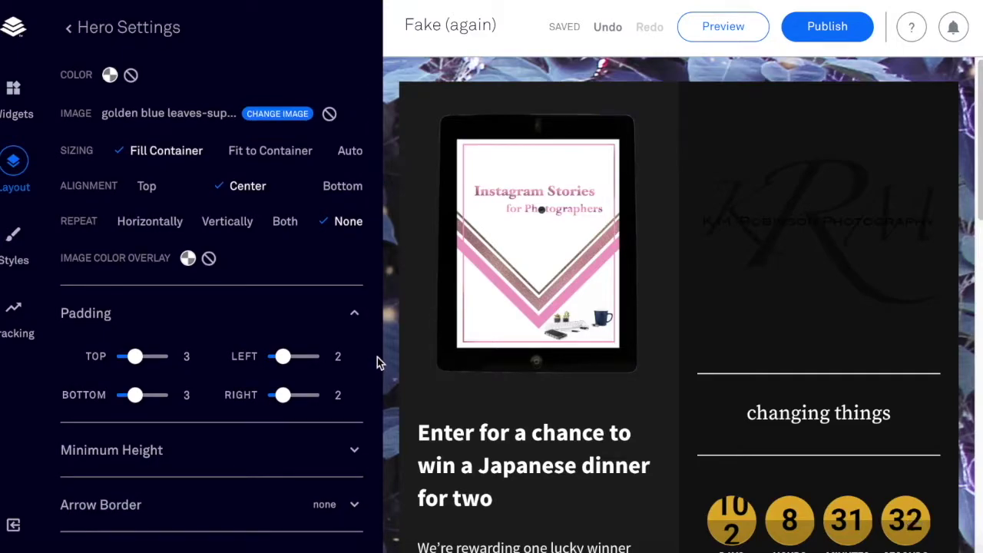
pyautogui.scroll(-3, 287, 220)
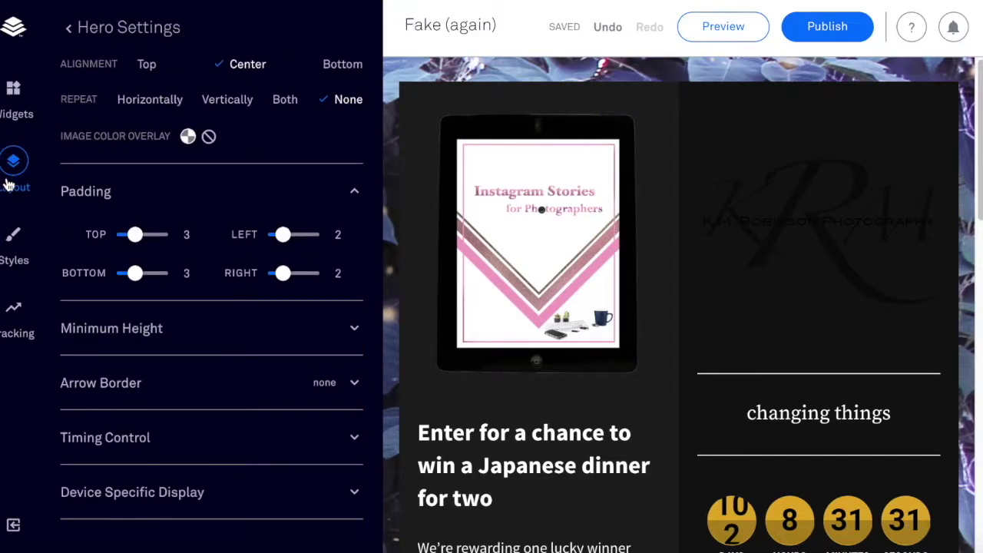
# Step: Open the link settings of the "I WANT TO WIN" button
pyautogui.click(13, 91)
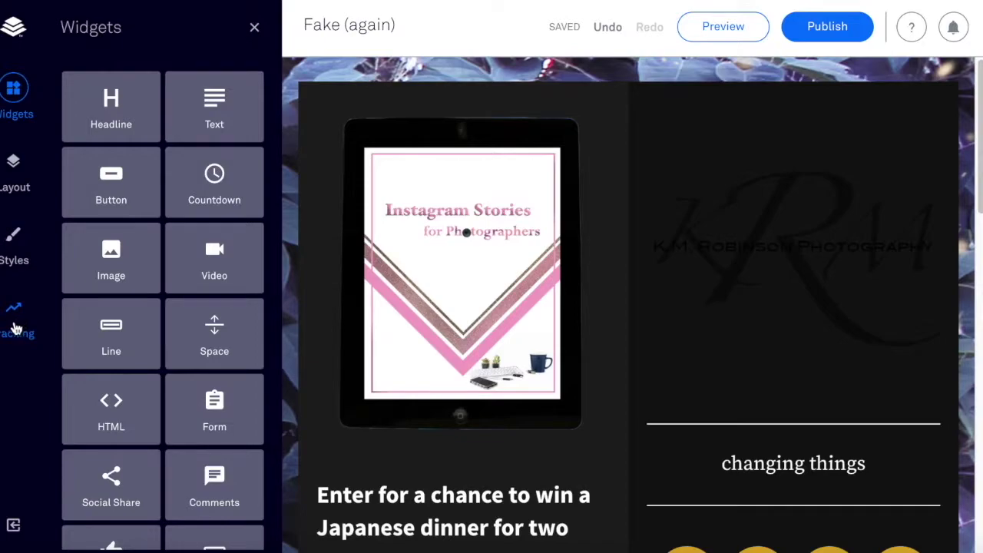
pyautogui.scroll(-1, 226, 259)
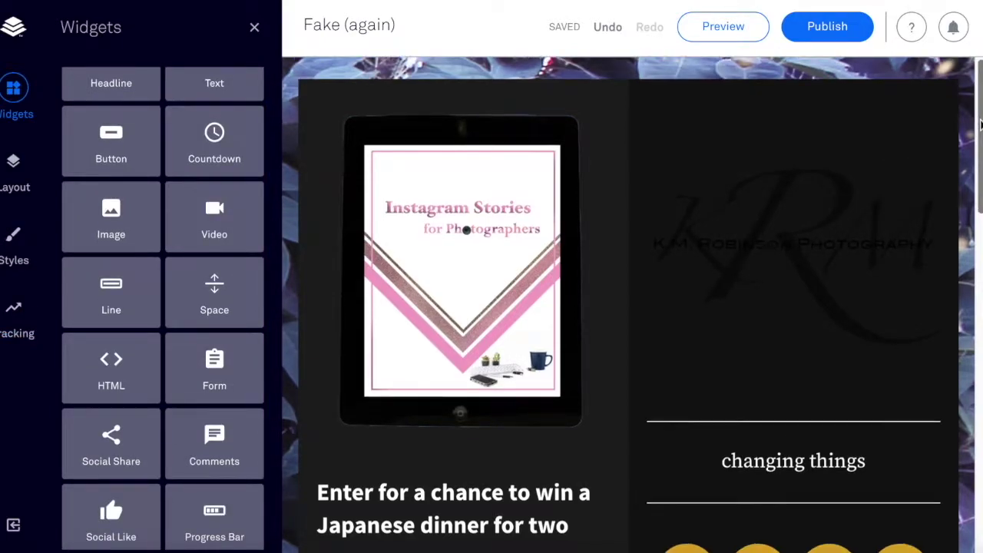
pyautogui.scroll(-6, 967, 84)
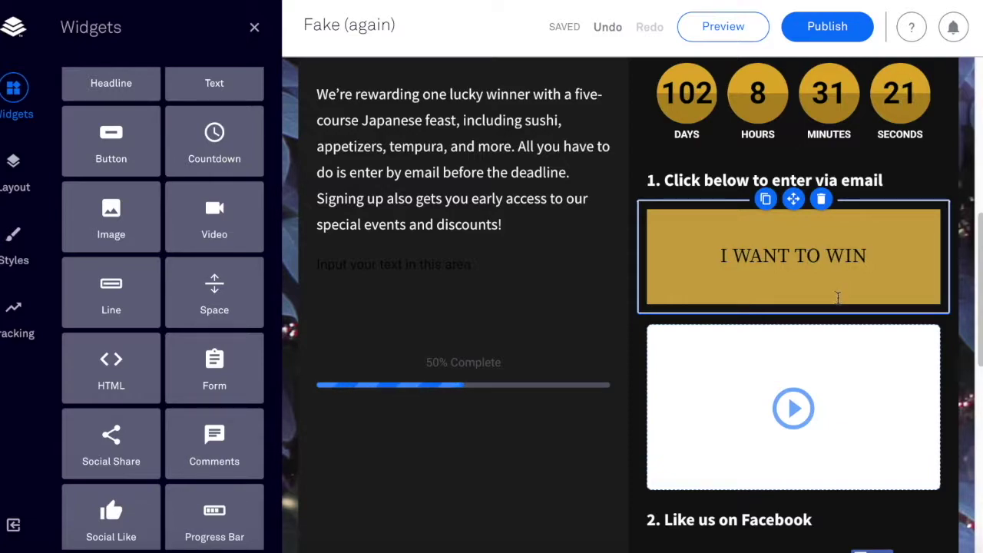
pyautogui.click(870, 255)
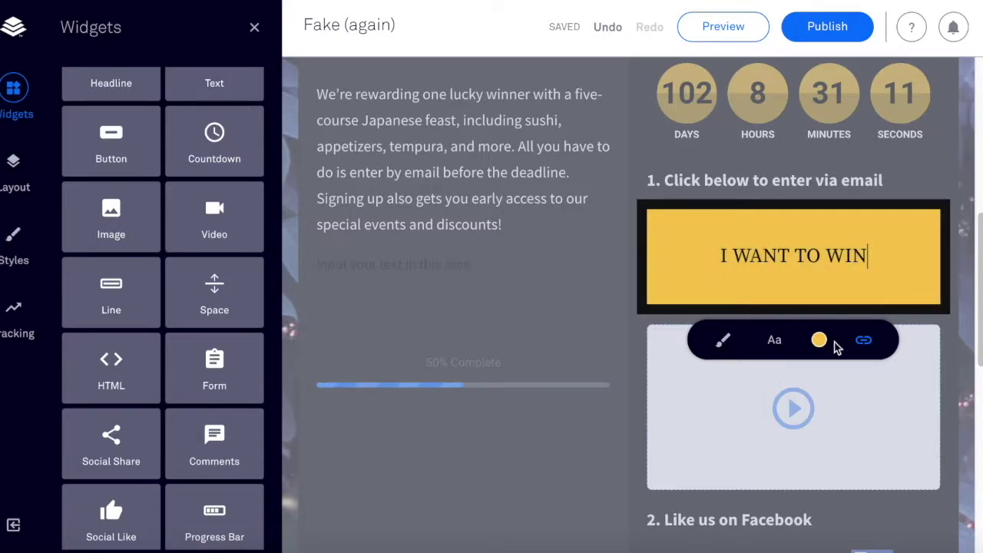
pyautogui.click(865, 343)
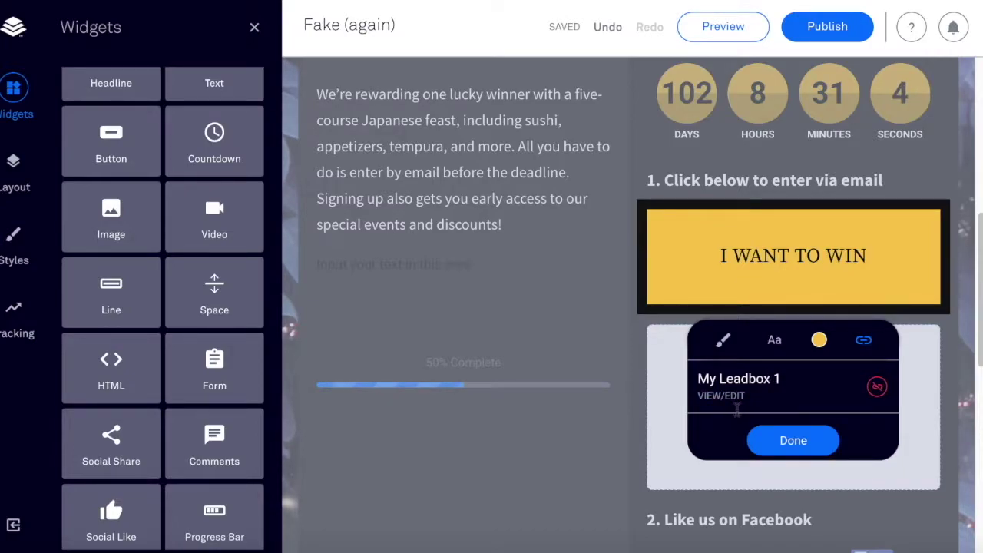
# Step: Open My Leadbox 1 for editing and show the Notify me integration details of its e-mail form
pyautogui.click(735, 401)
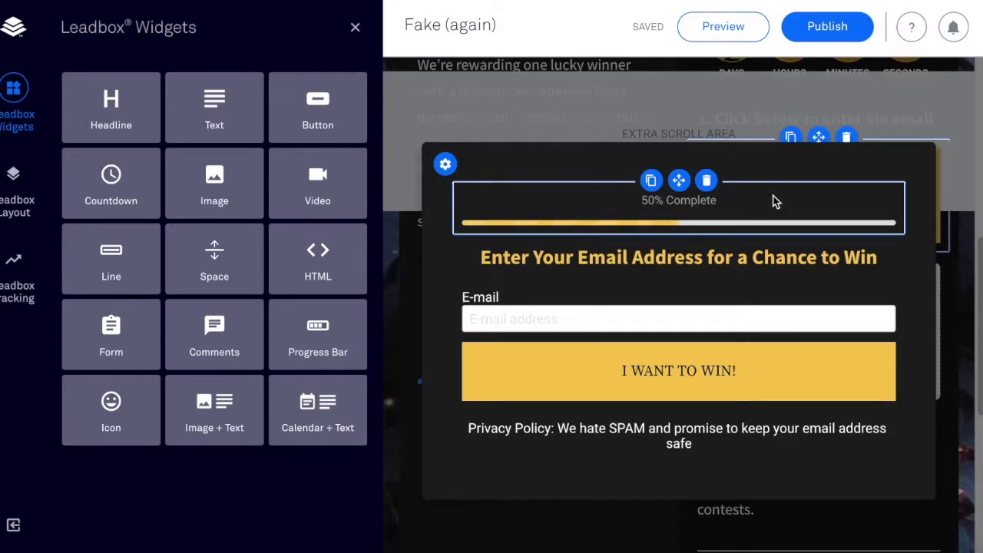
pyautogui.click(737, 375)
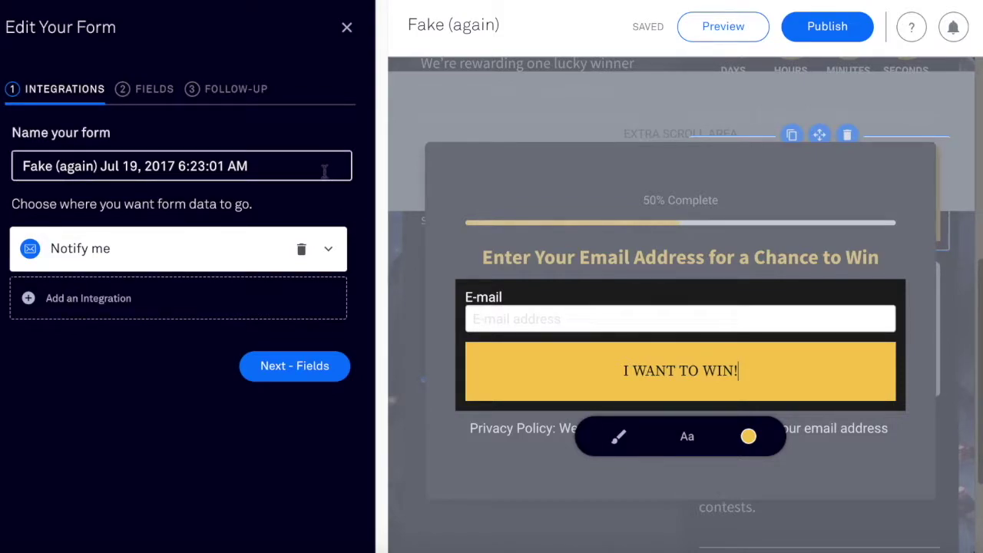
pyautogui.click(330, 254)
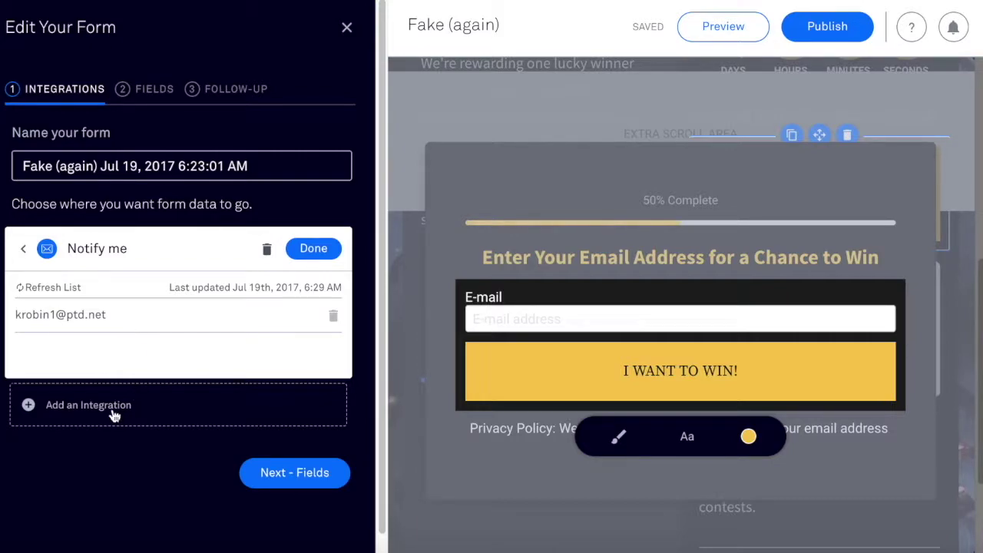
# Step: Add the New MailChimp Account integration to the Leadbox form and choose Test as its list
pyautogui.click(101, 430)
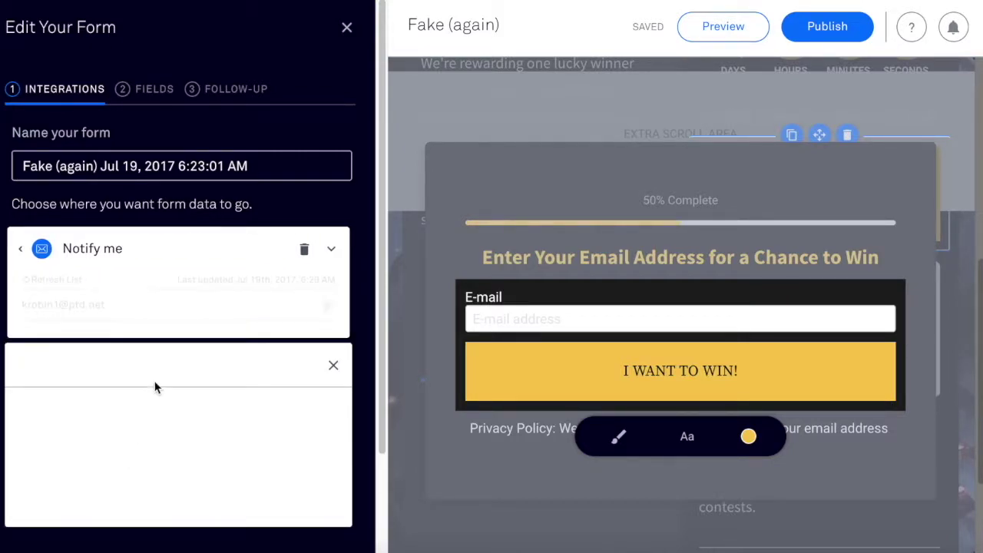
pyautogui.scroll(-3, 382, 231)
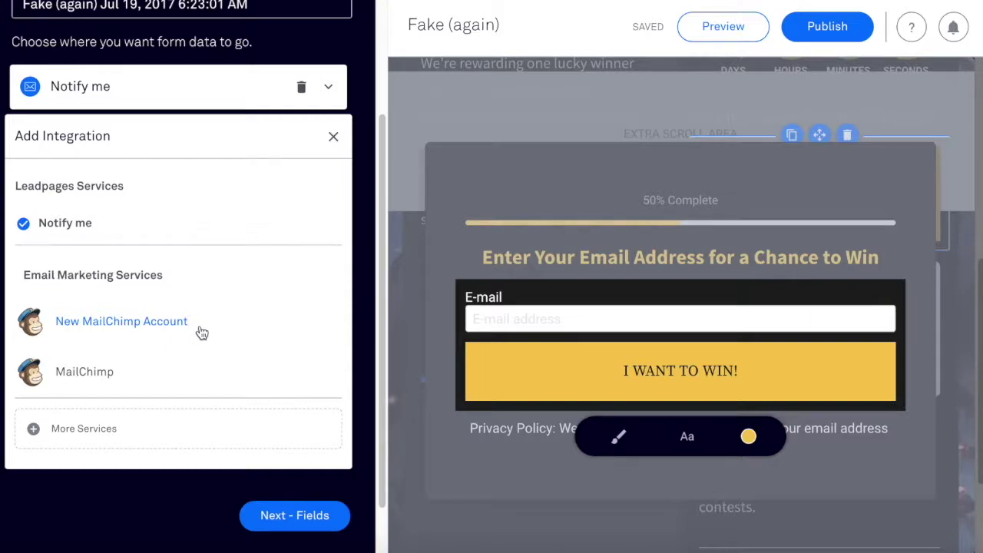
pyautogui.click(198, 329)
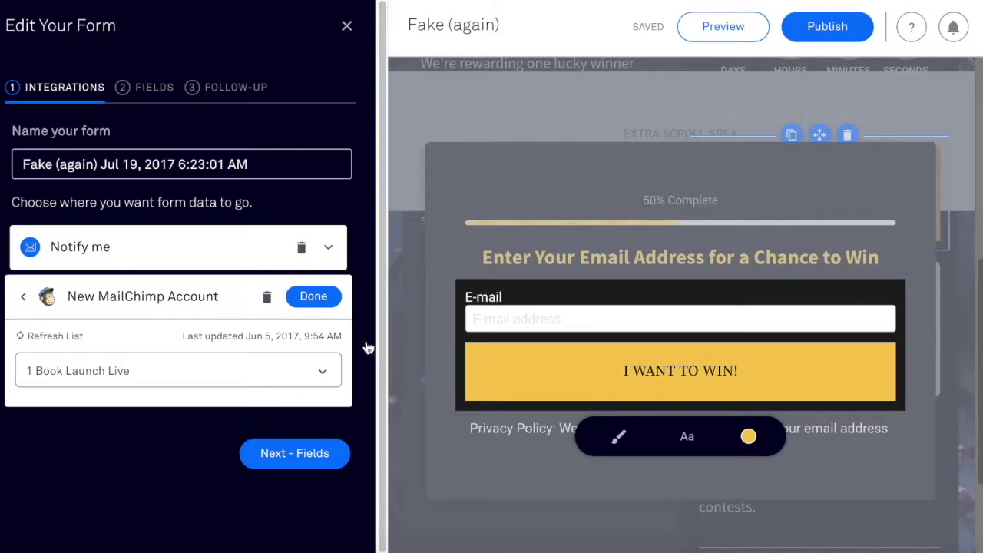
pyautogui.click(326, 373)
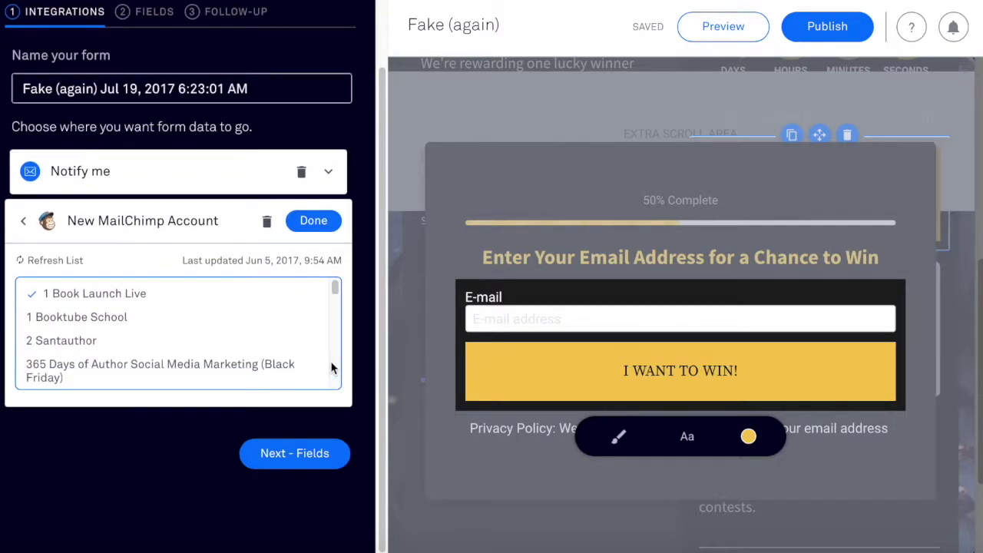
pyautogui.moveTo(335, 303); pyautogui.dragTo(333, 390)
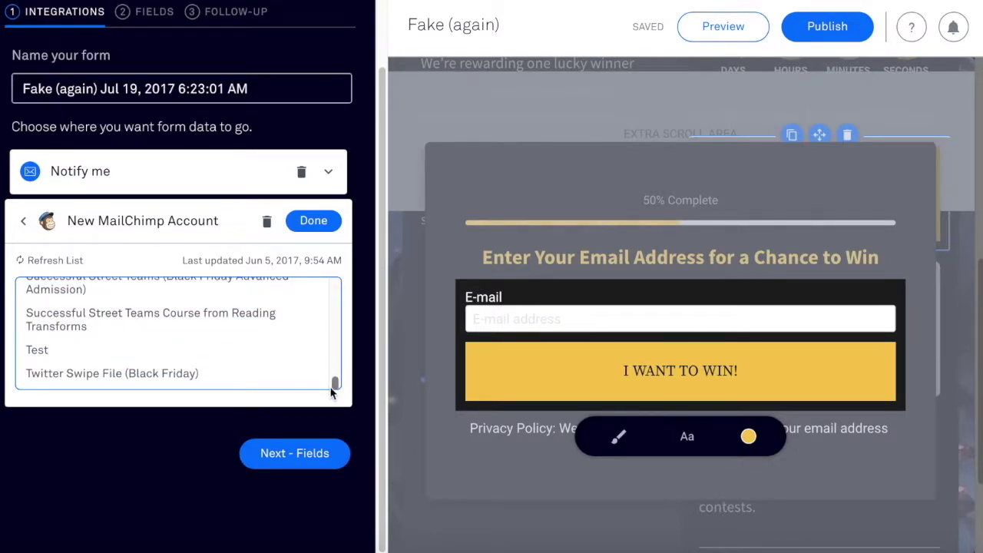
pyautogui.click(22, 261)
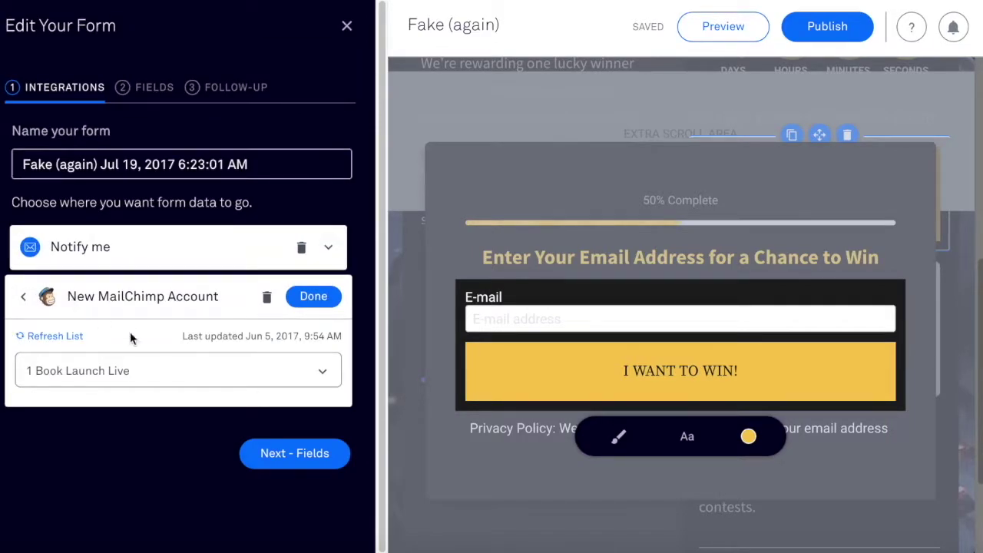
pyautogui.click(327, 375)
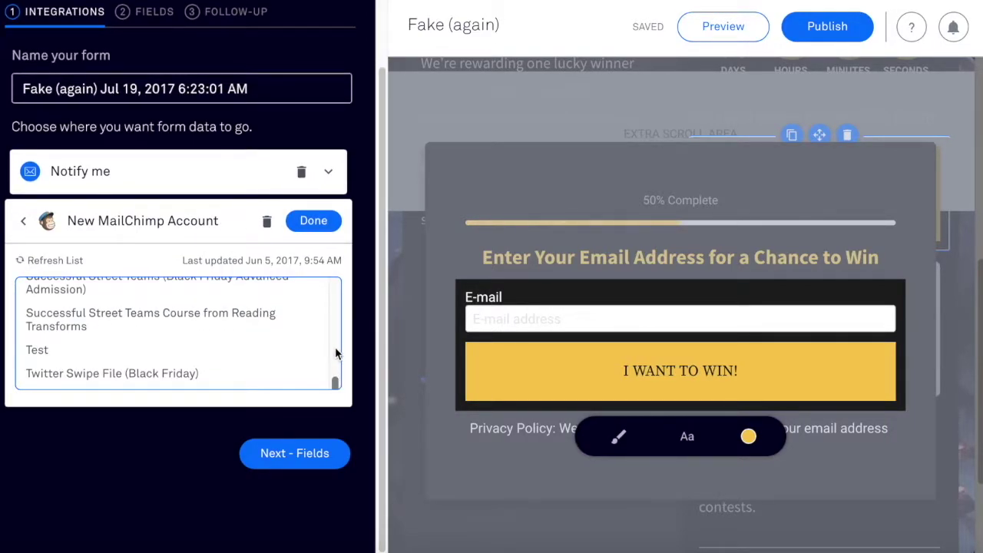
pyautogui.click(45, 354)
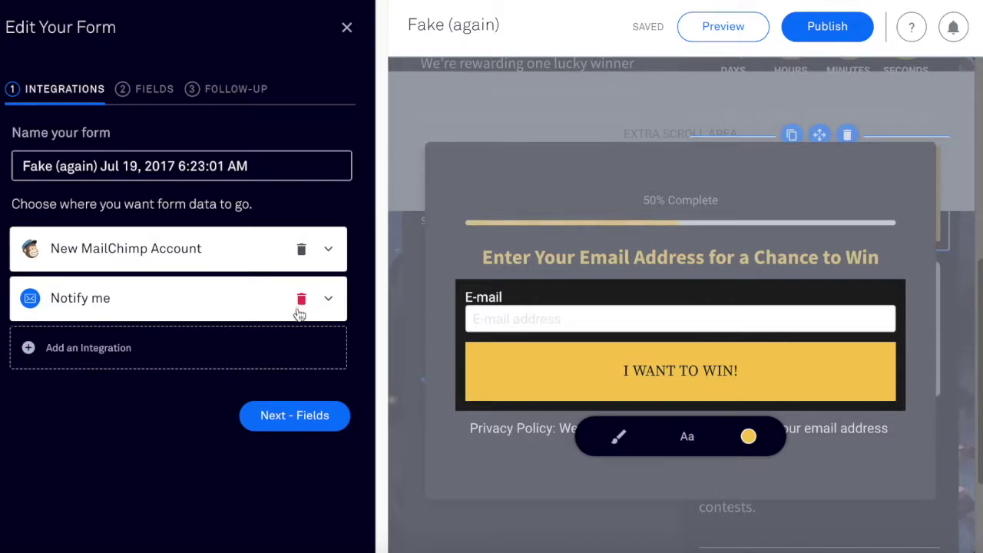
# Step: Add a First Name field to the Leadbox form and place it above the E-mail field
pyautogui.click(271, 415)
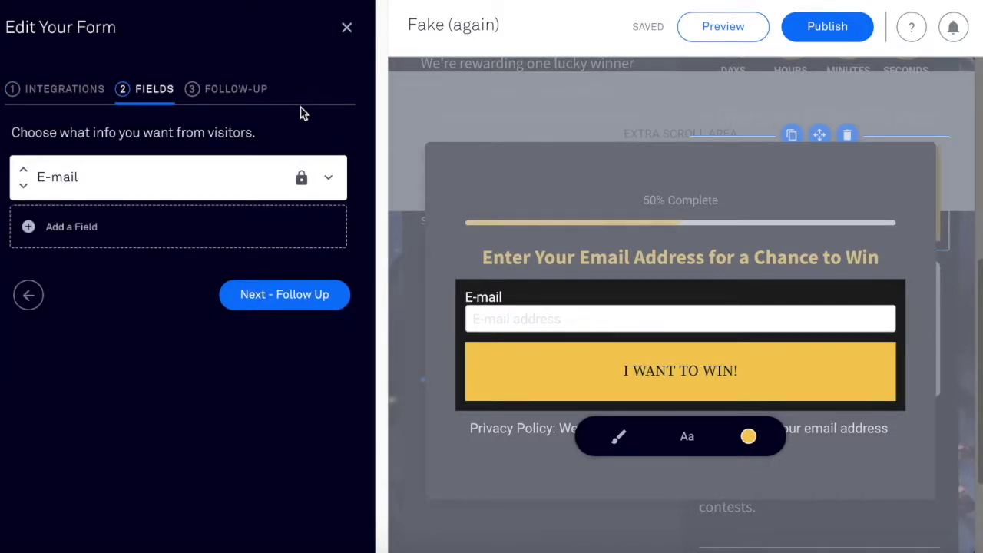
pyautogui.click(55, 234)
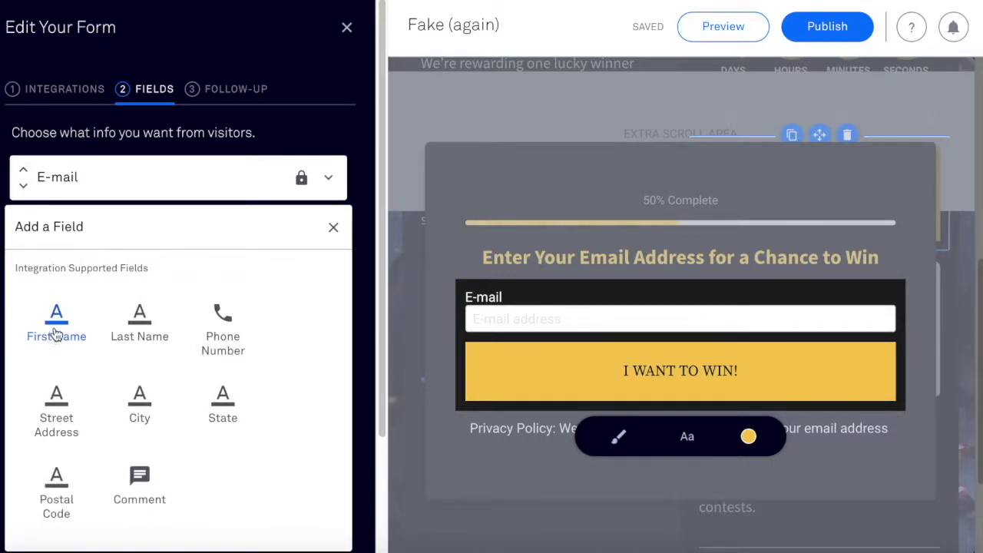
pyautogui.click(76, 363)
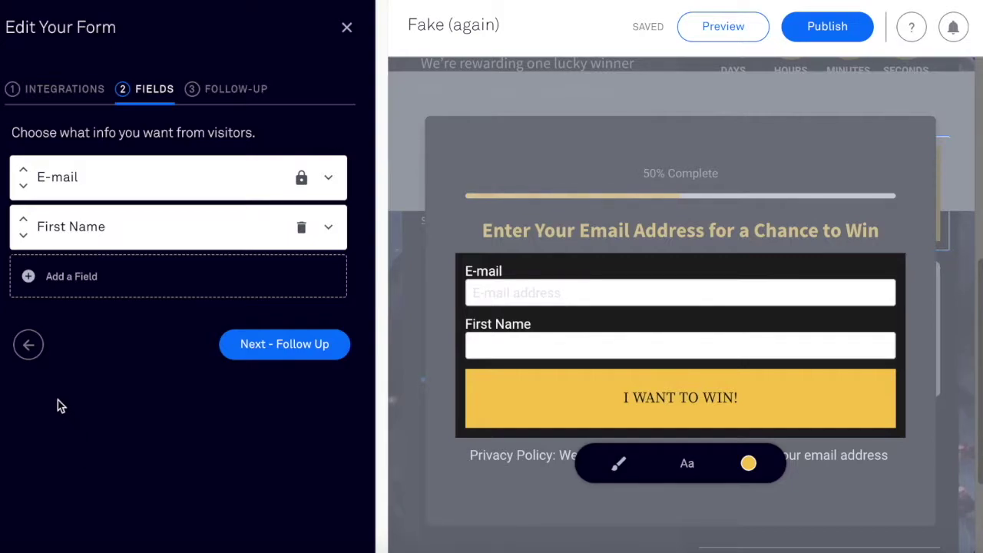
pyautogui.click(24, 220)
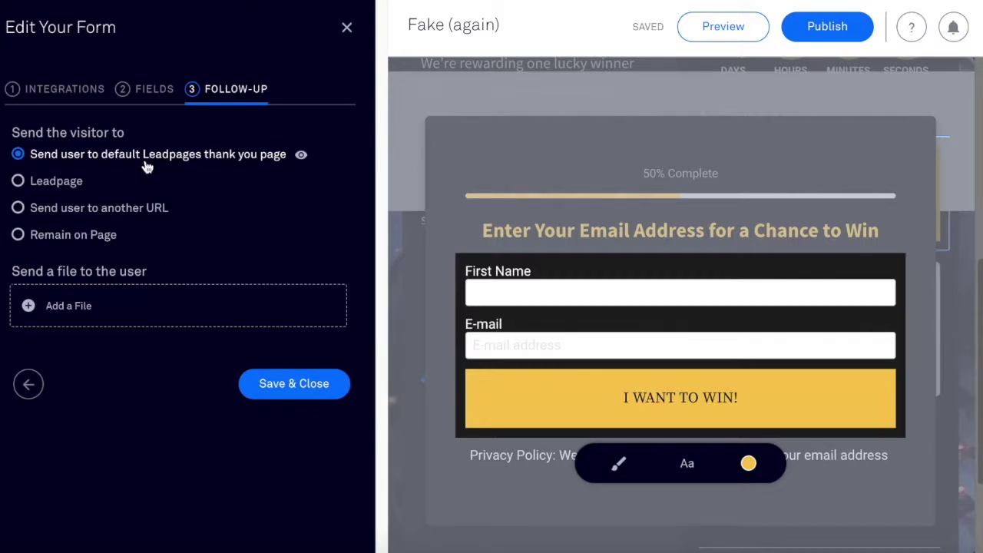
# Step: Set the form's follow-up to send the user to another URL, save the form and close the Leadbox
pyautogui.click(61, 209)
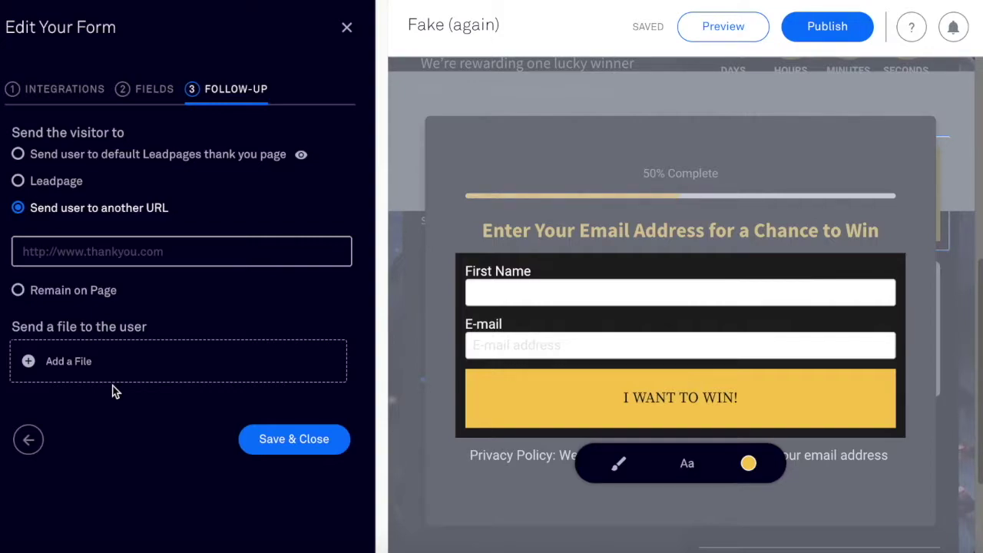
pyautogui.click(286, 447)
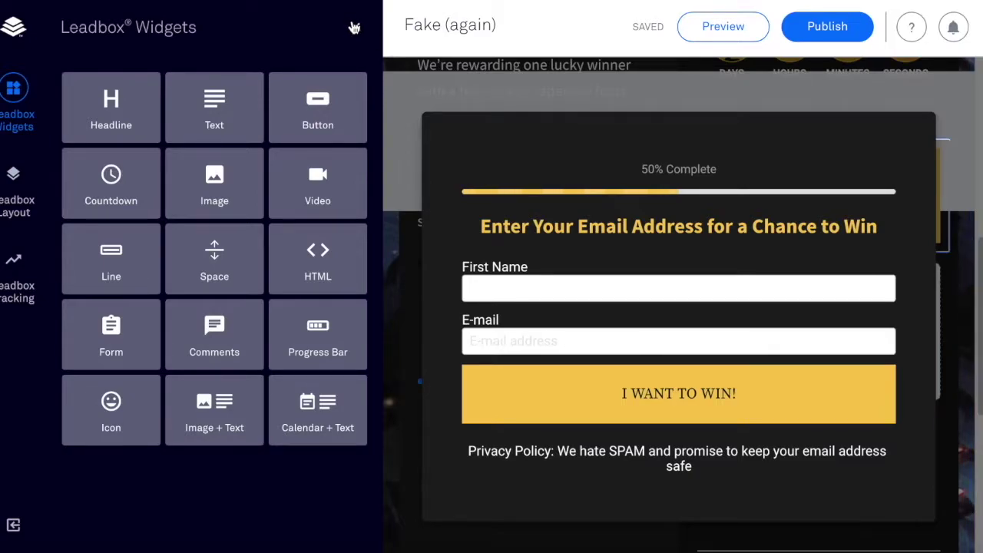
pyautogui.click(384, 86)
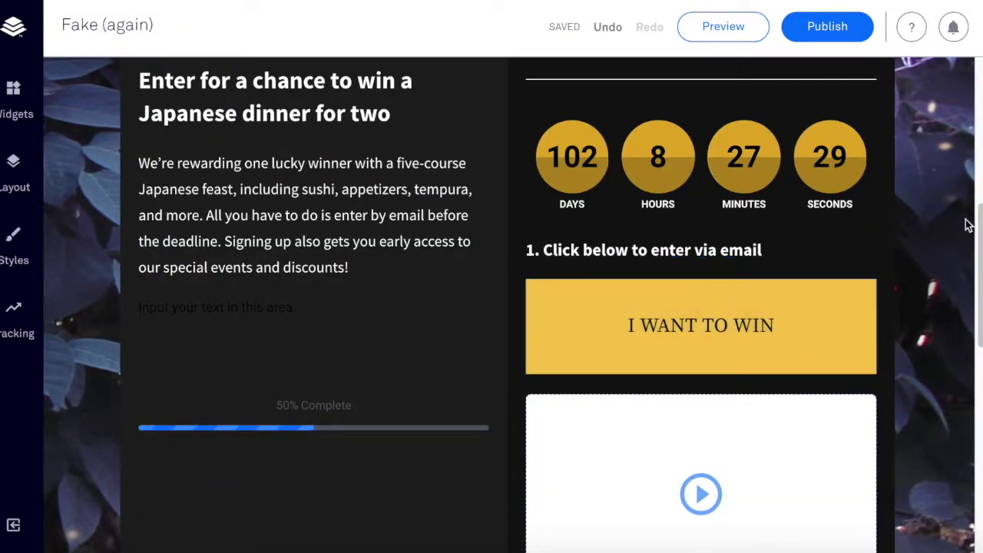
# Step: Review the edited landing page and the example "How to Market Your Book" gift and "5 Day Street Team Jump Start Challenge" pages
pyautogui.moveTo(979, 227); pyautogui.dragTo(980, 96)
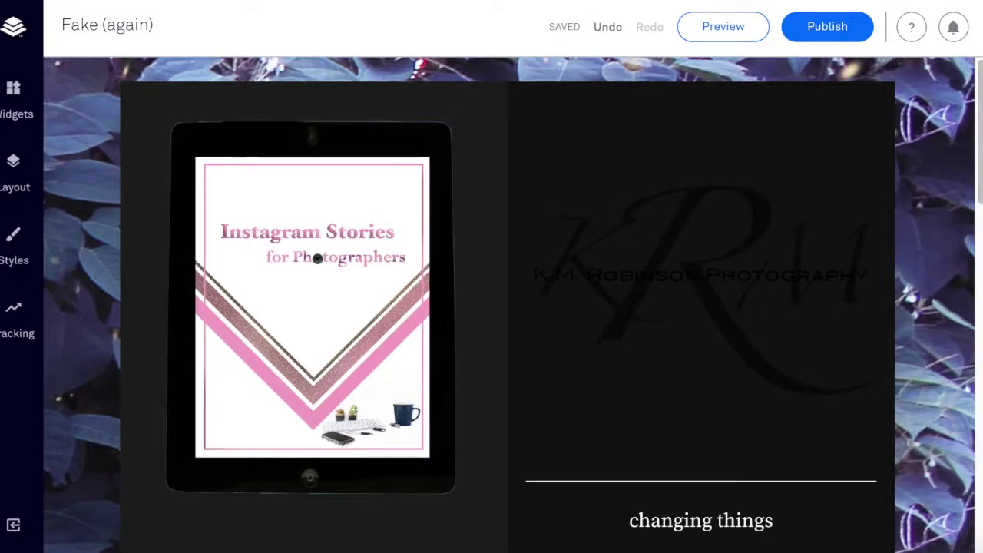
pyautogui.moveTo(980, 80); pyautogui.dragTo(964, 146)
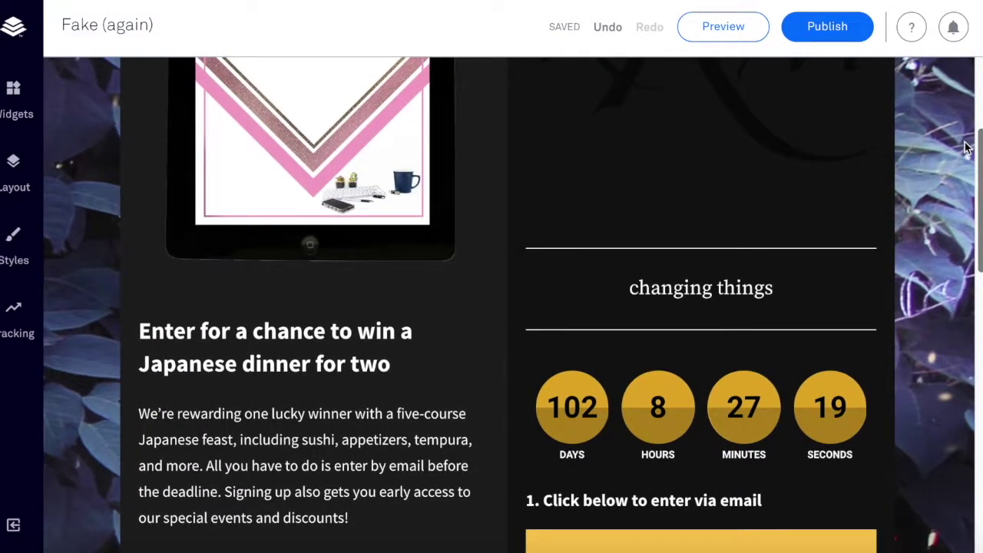
pyautogui.scroll(2, 317, 199)
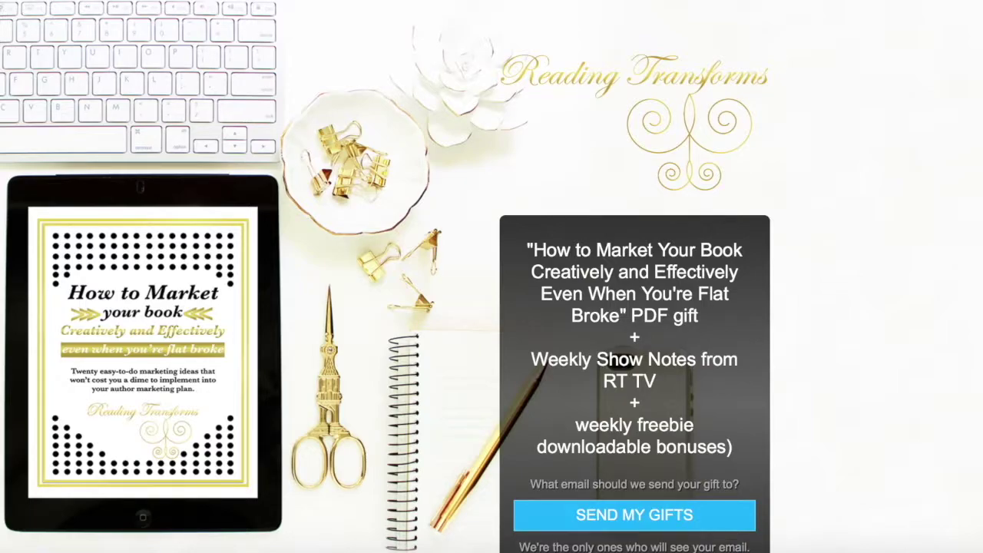
pyautogui.scroll(-1, 634, 346)
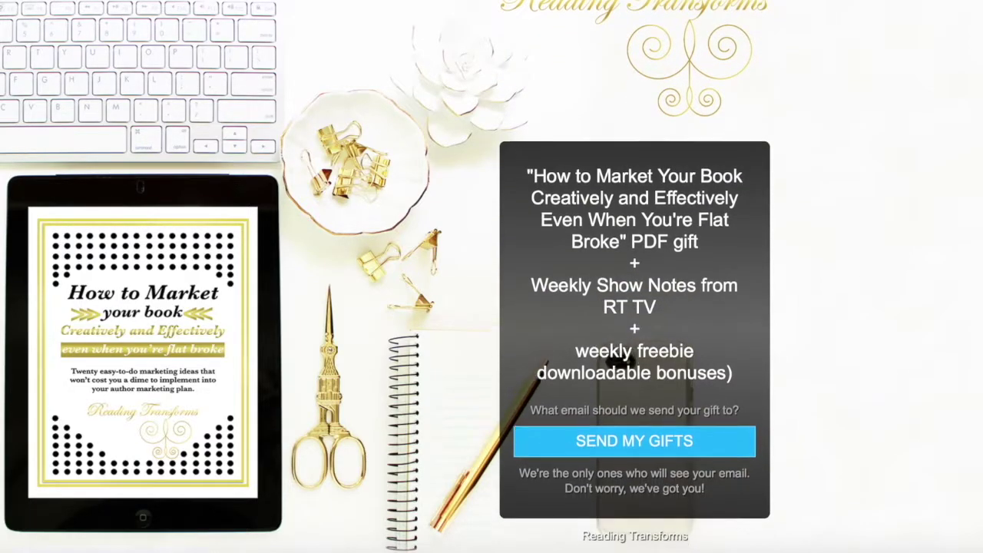
pyautogui.scroll(1, 634, 307)
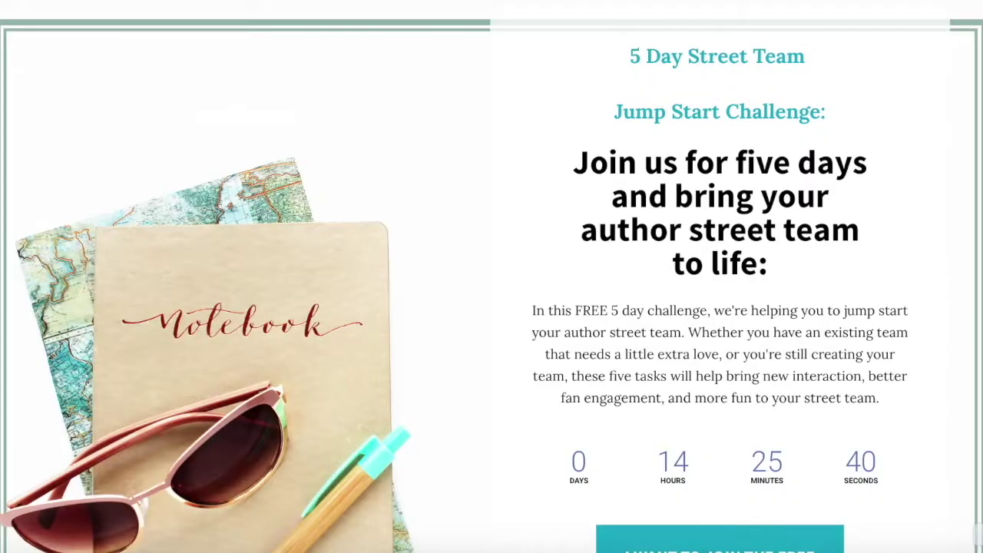
pyautogui.scroll(-2, 491, 276)
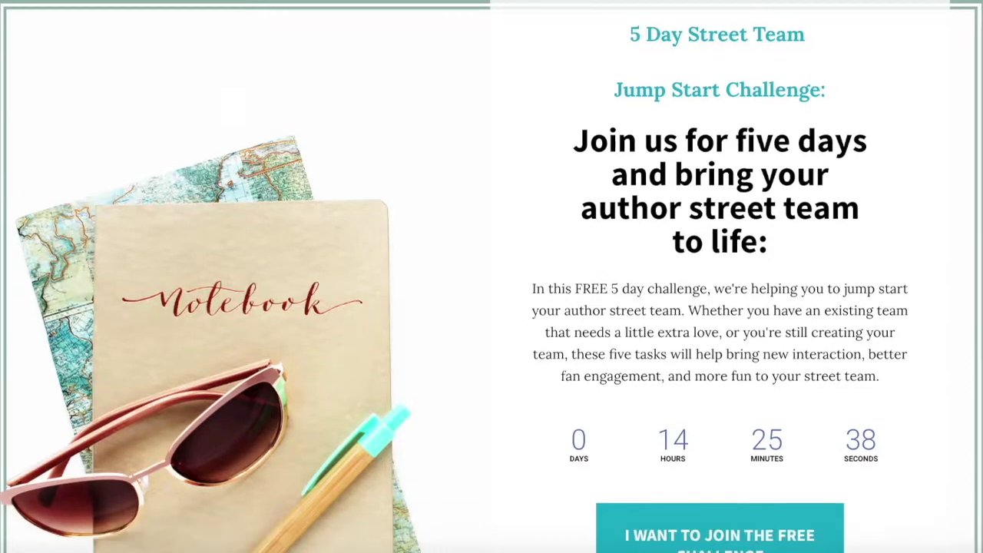
pyautogui.scroll(-1, 491, 276)
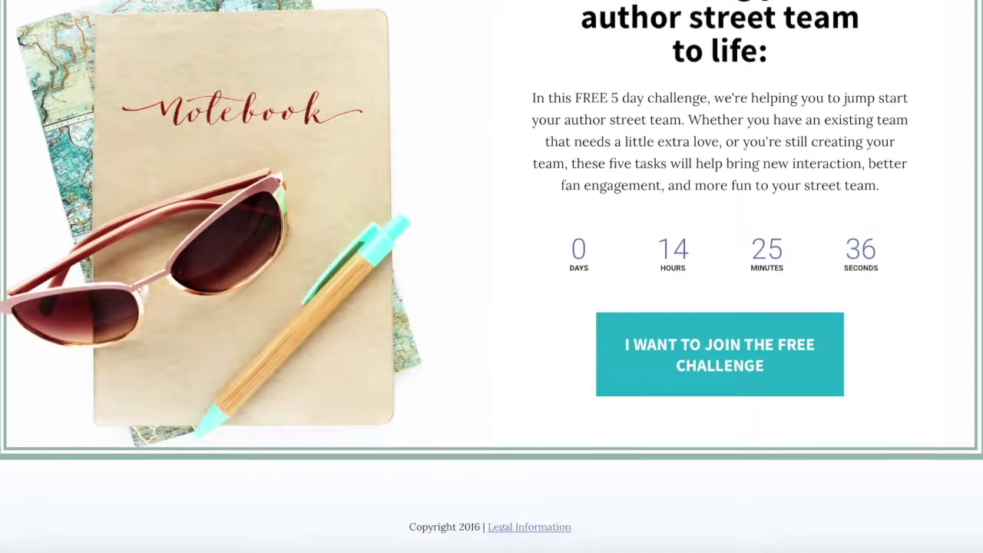
pyautogui.scroll(3, 491, 276)
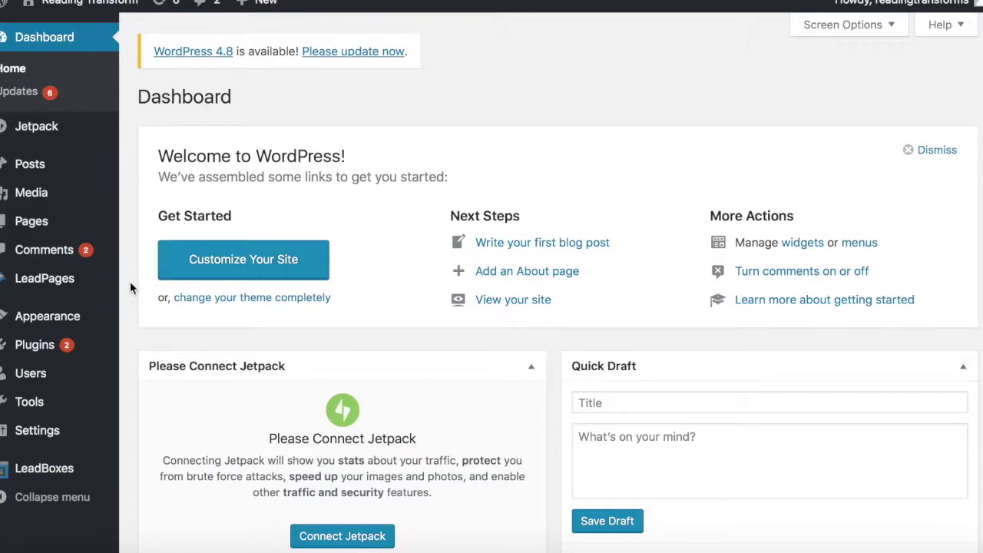
# Step: Open the LeadPages list in the WordPress dashboard and look through the published pages
pyautogui.moveTo(56, 289)
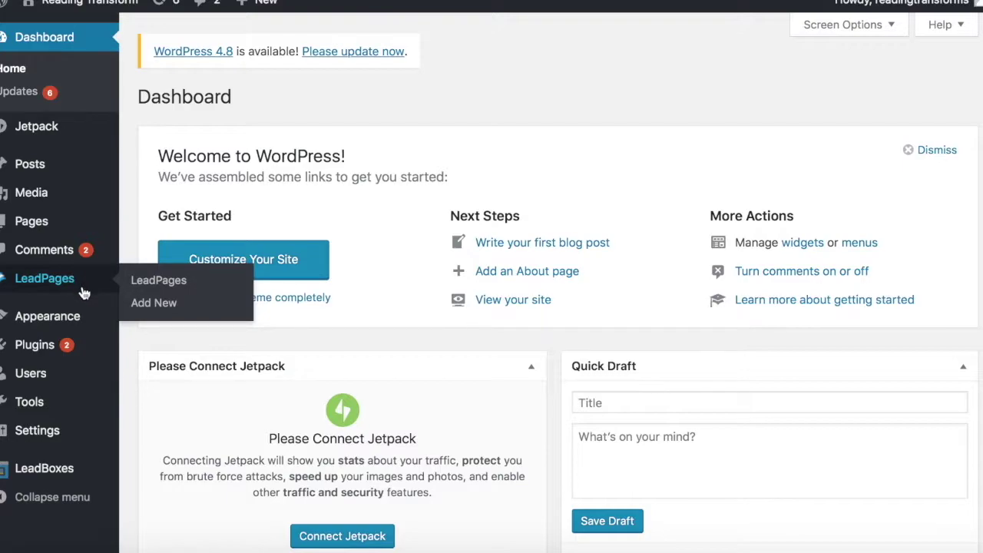
pyautogui.click(82, 286)
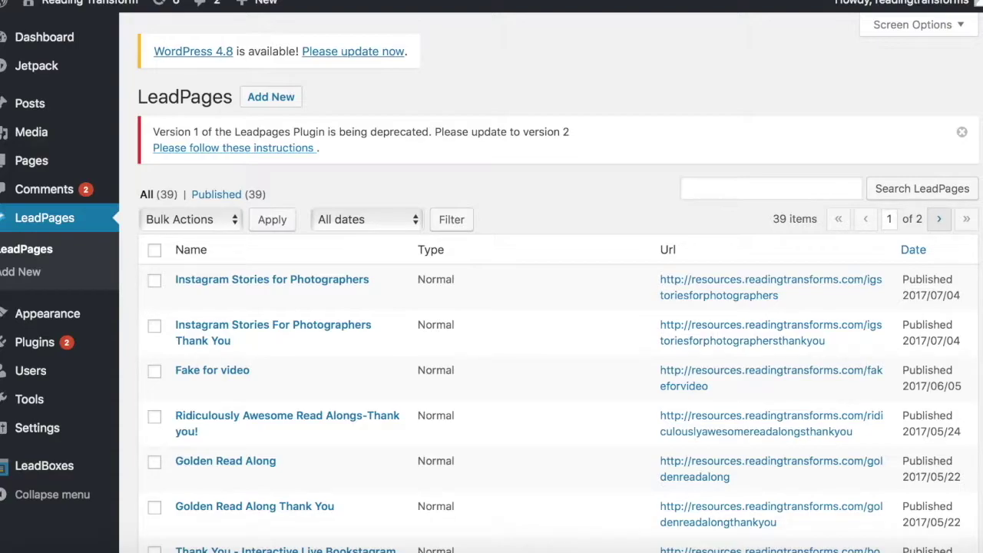
pyautogui.scroll(-10, 949, 393)
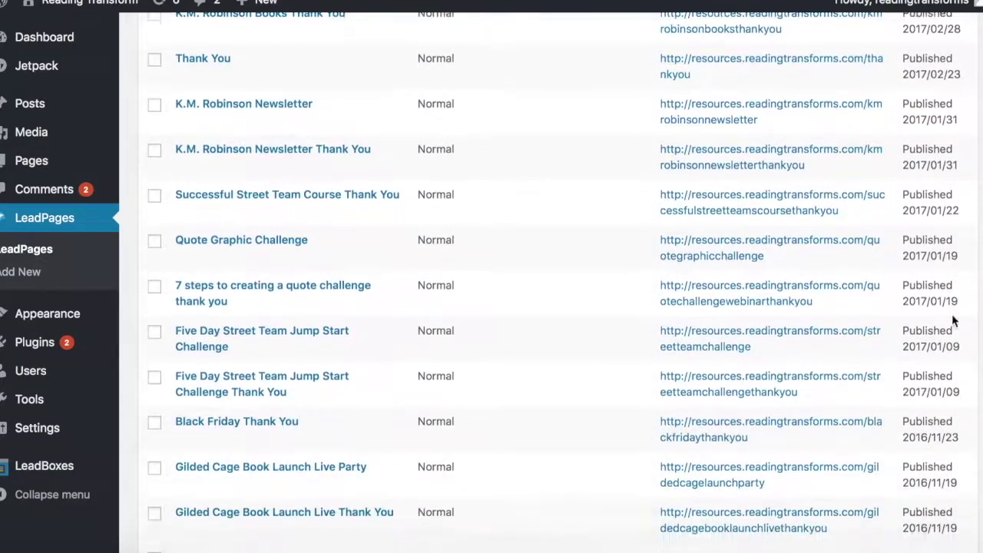
pyautogui.scroll(10, 950, 399)
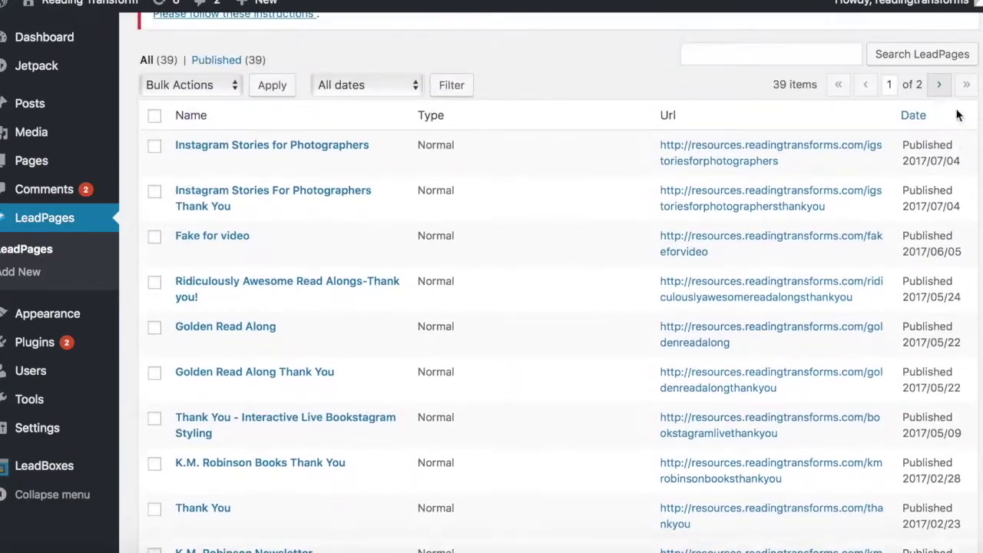
# Step: Open a new LeadPage entry in WordPress and examine its page choices and custom URL setting
pyautogui.click(270, 96)
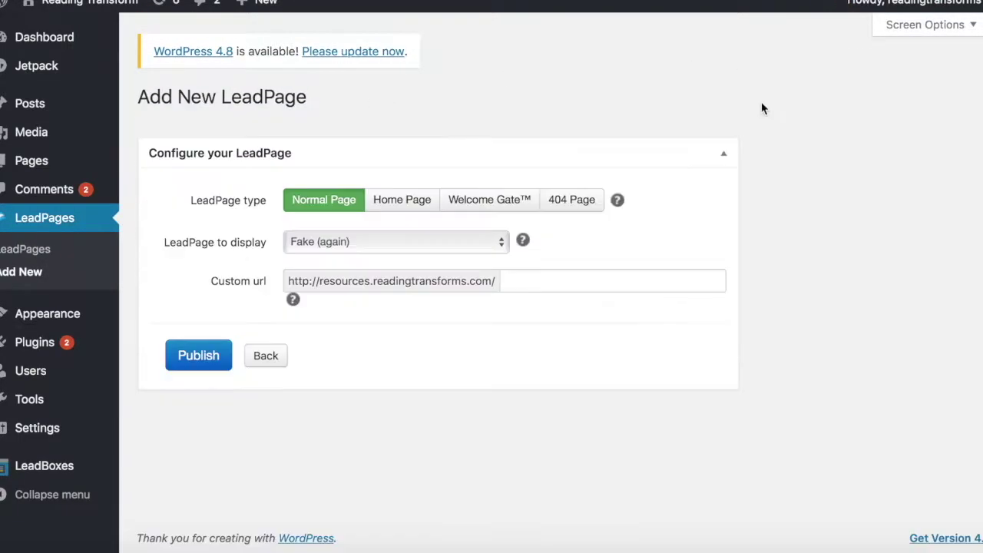
pyautogui.click(367, 242)
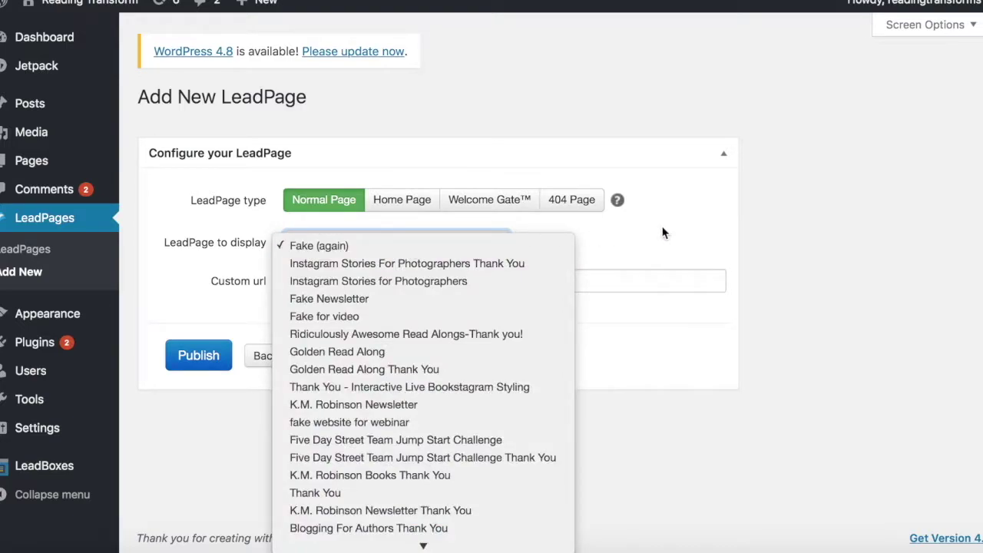
pyautogui.click(662, 233)
pyautogui.click(523, 283)
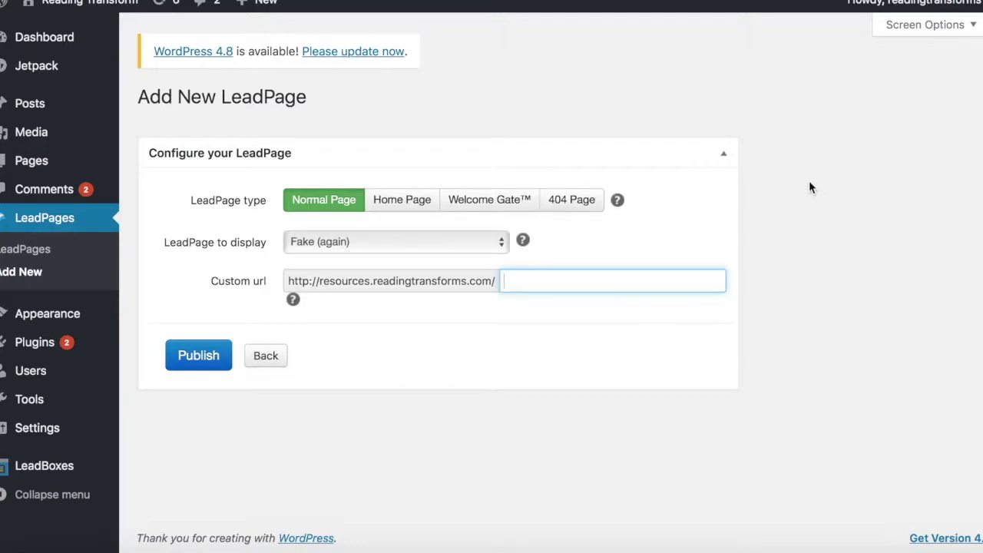
pyautogui.click(497, 243)
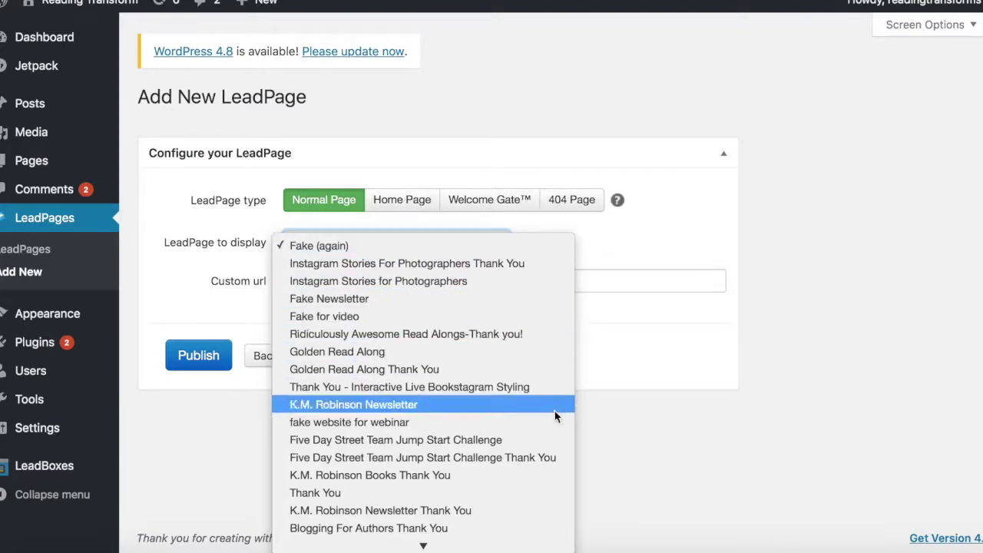
pyautogui.click(645, 486)
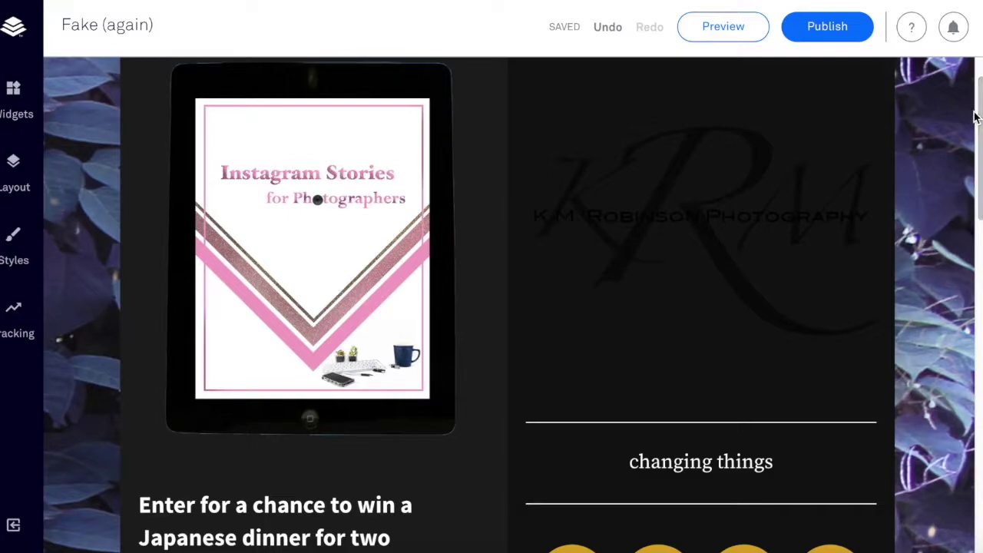
# Step: Review the Fake (again) landing page from its tablet image down to the countdown timer and entry button
pyautogui.moveTo(972, 115); pyautogui.dragTo(971, 207)
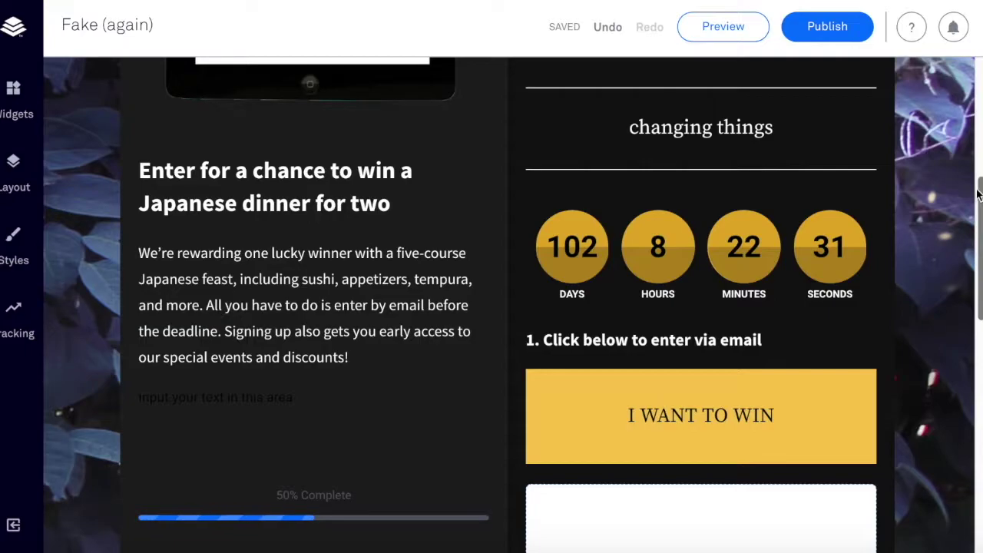
pyautogui.moveTo(978, 192); pyautogui.dragTo(979, 83)
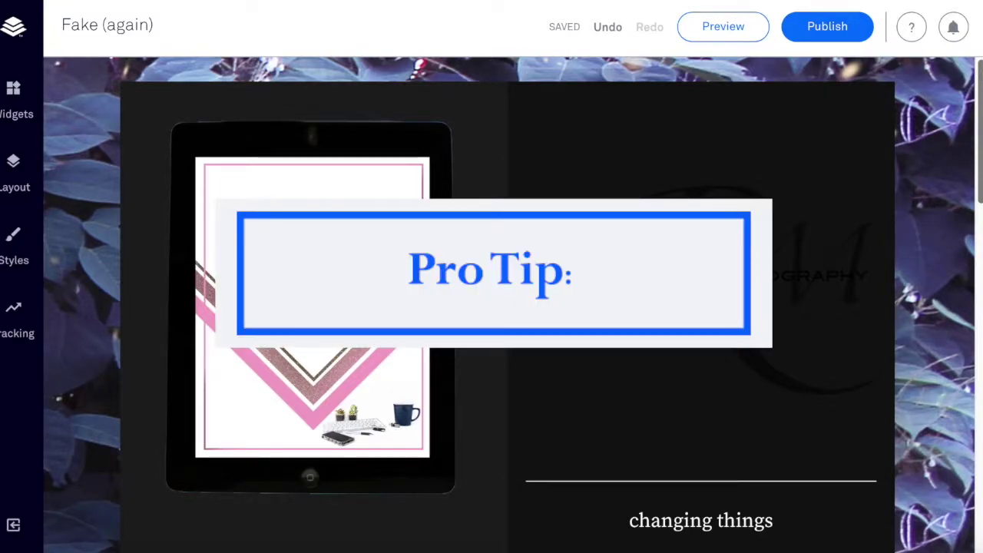
pyautogui.moveTo(979, 77); pyautogui.dragTo(961, 199)
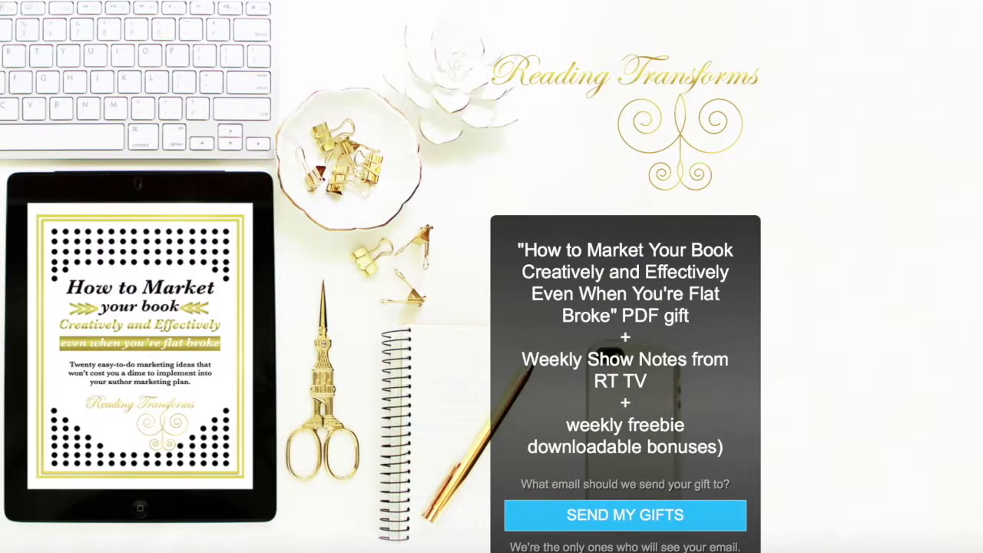
# Step: Examine the example "How to Market Your Book" gift page and open its sign-up form through SEND MY GIFTS
pyautogui.scroll(-2, 625, 307)
pyautogui.scroll(1, 625, 307)
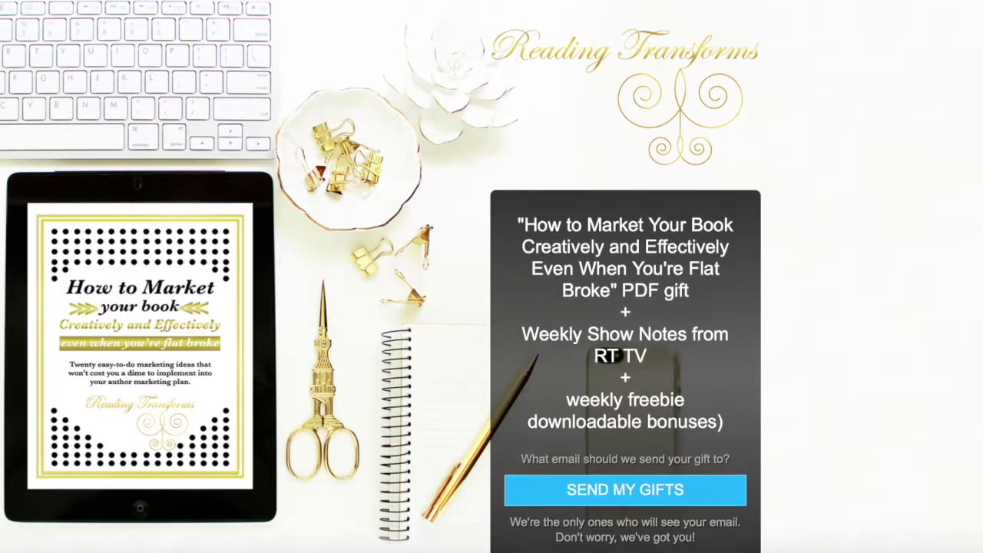
pyautogui.scroll(1, 688, 392)
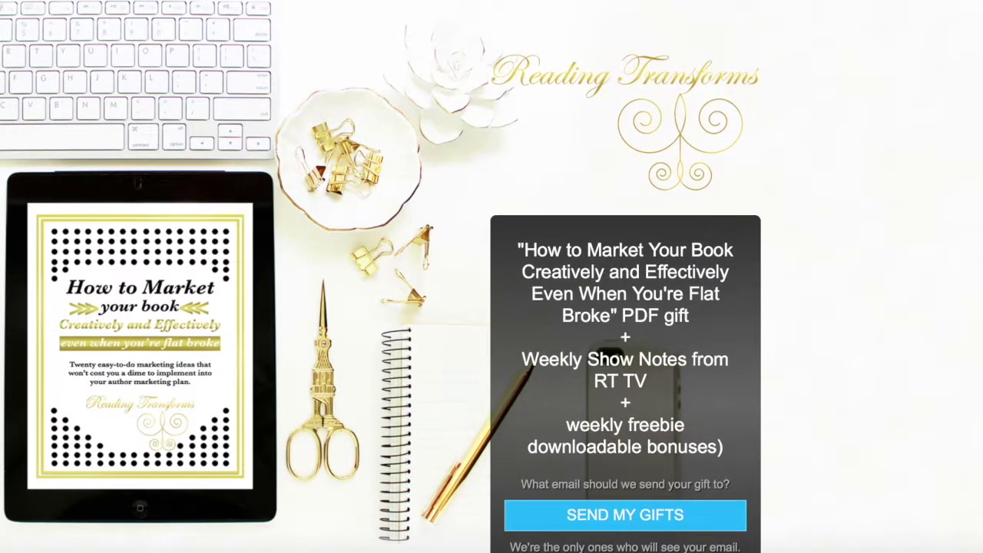
pyautogui.click(662, 518)
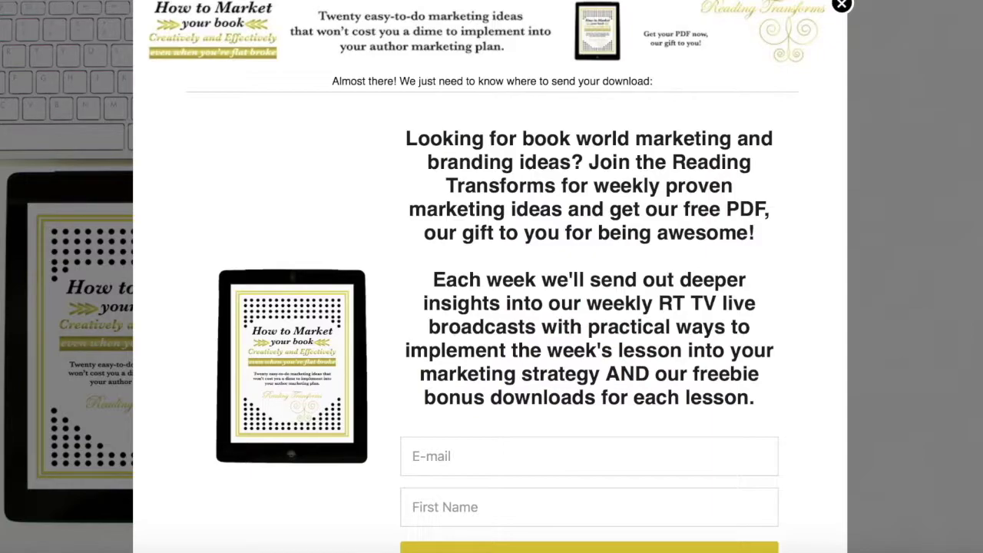
pyautogui.scroll(-3, 492, 276)
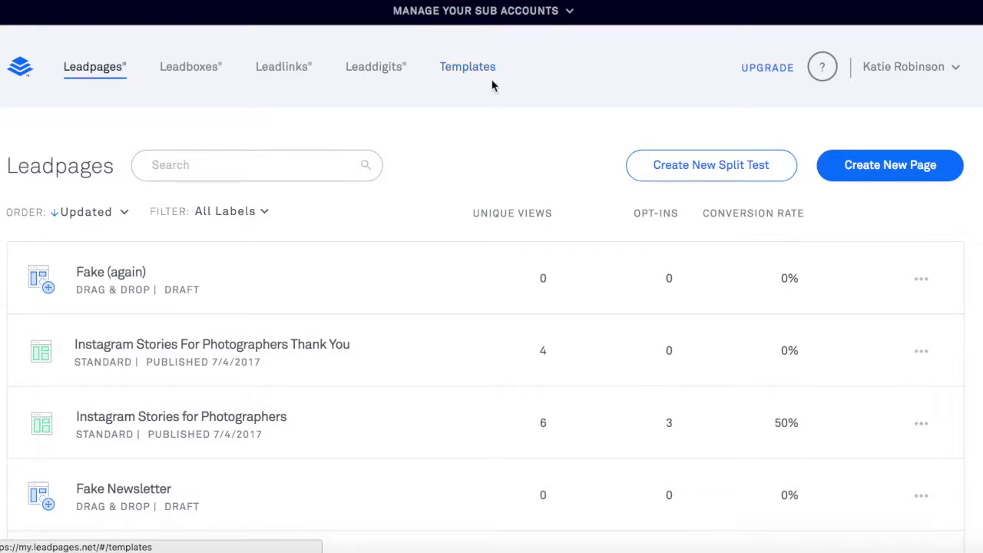
# Step: Look through the account's Leadpages list, checking each page's unique views, opt-ins and conversion rate
pyautogui.scroll(-10, 965, 318)
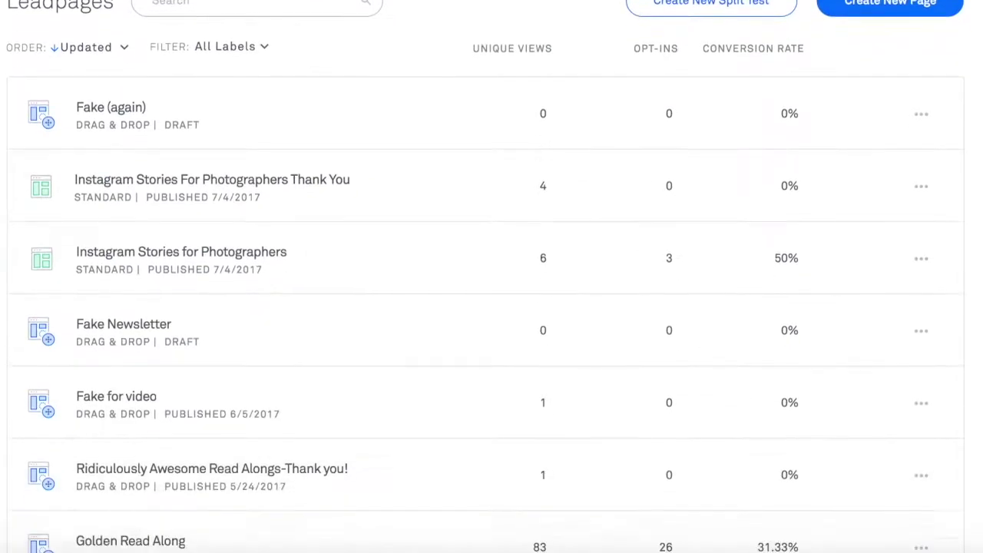
pyautogui.scroll(-13, 970, 410)
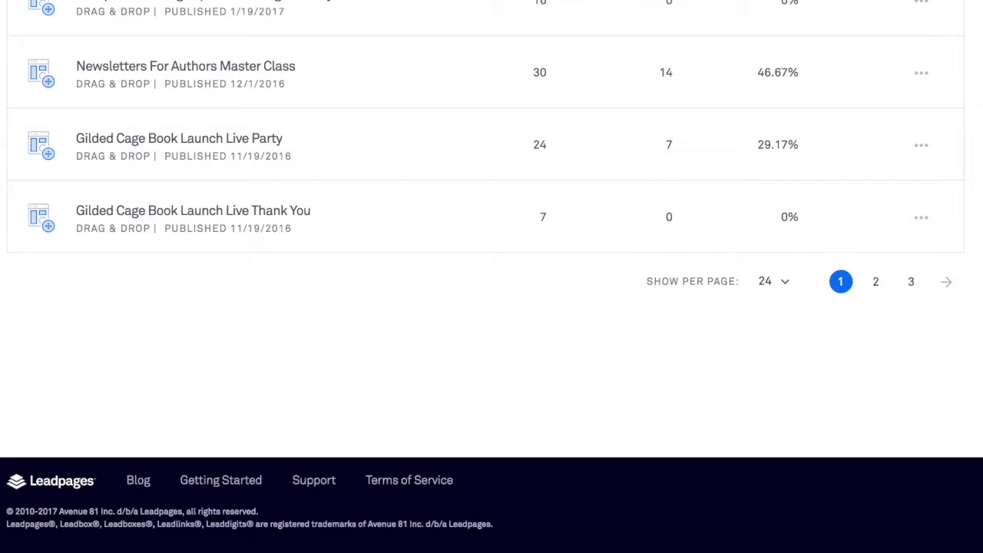
pyautogui.scroll(7, 969, 410)
pyautogui.scroll(15, 969, 307)
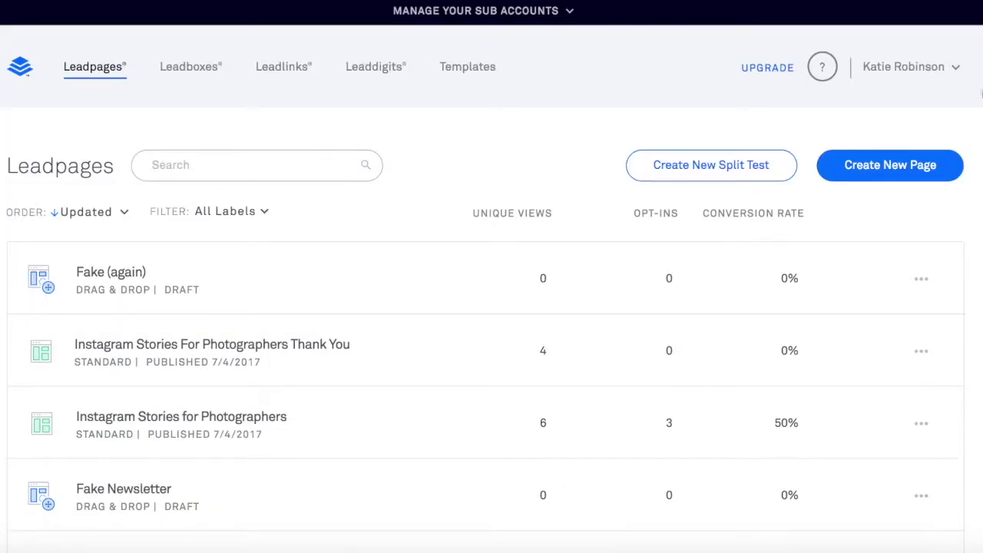